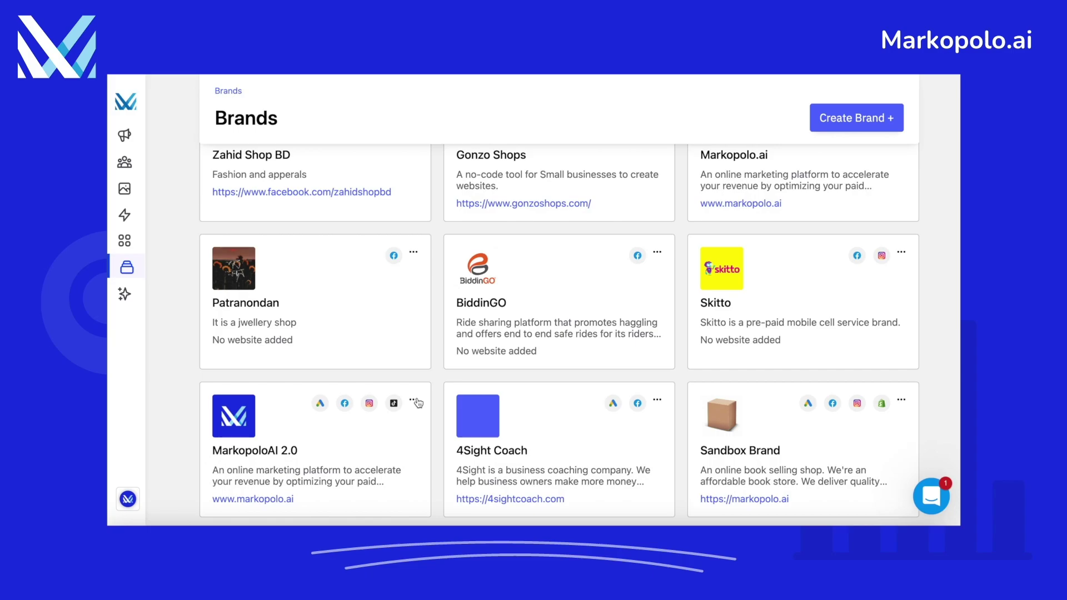
Edit the MarkopoloAI 2.0 brand and review its connected Facebook, Instagram, Google and TikTok accounts.
left_click(414, 400)
left_click(397, 422)
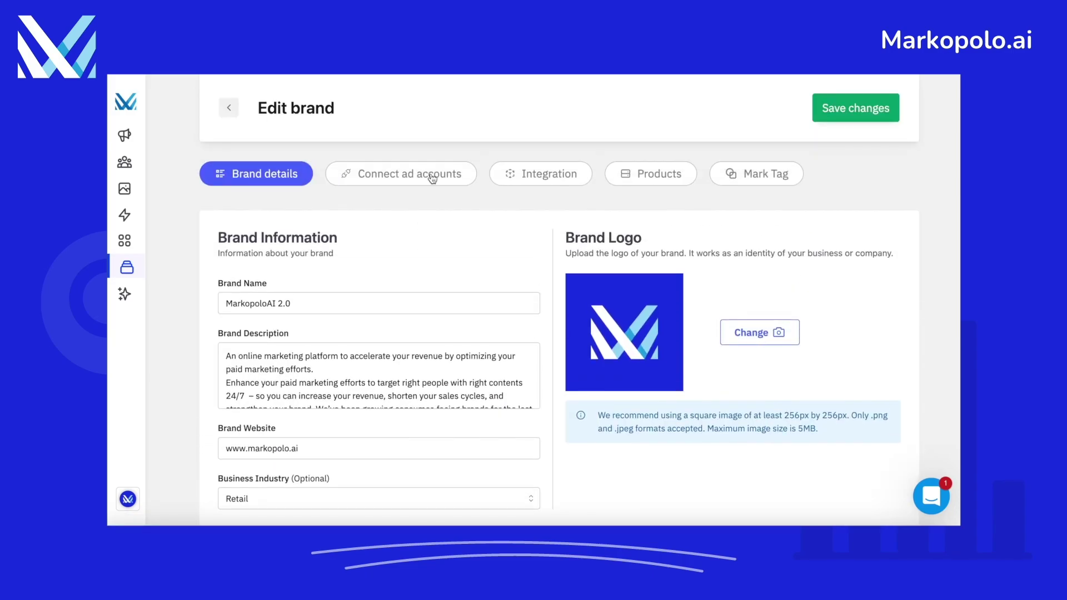
left_click(431, 175)
scroll(463, 334, "down", 1)
scroll(465, 336, "down", 1)
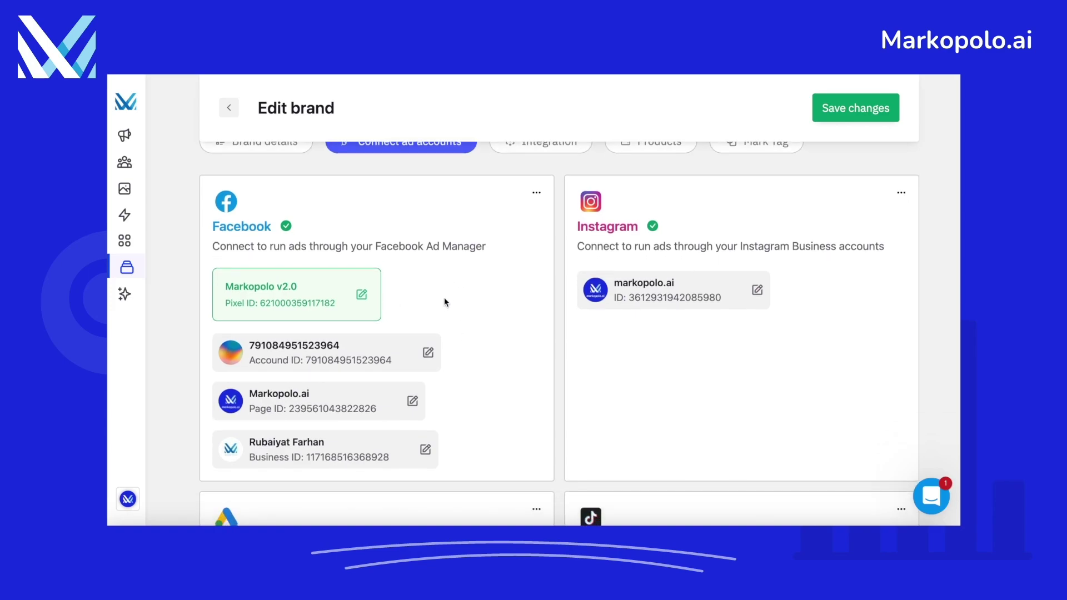
scroll(438, 416, "down", 3)
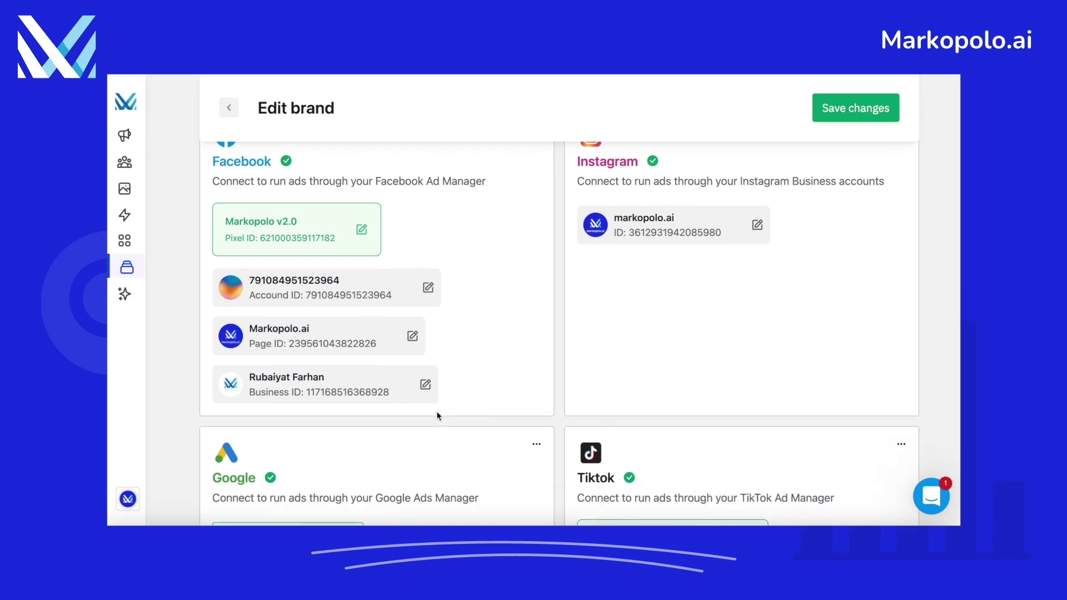
scroll(438, 416, "down", 4)
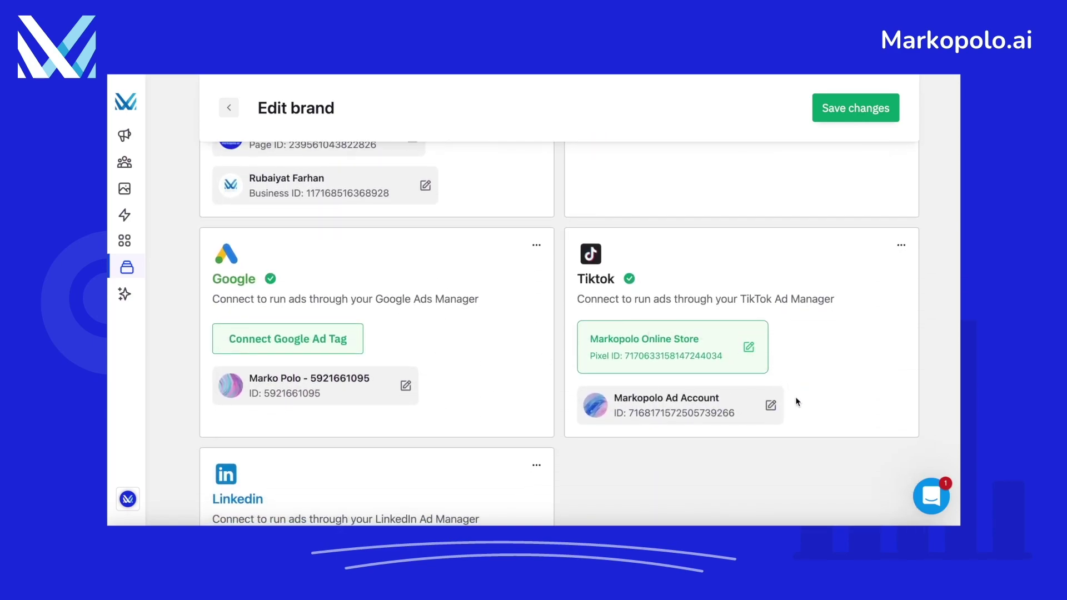
scroll(796, 398, "up", 8)
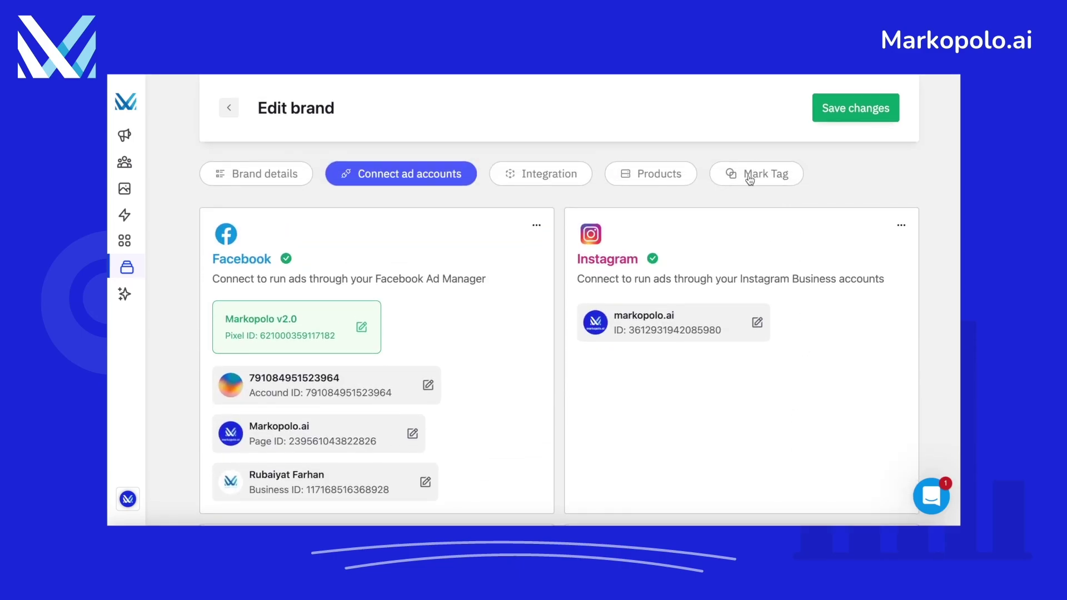
Create the brand's first Mark Tag container for the domain markopolo.ai.
left_click(750, 176)
left_click(558, 470)
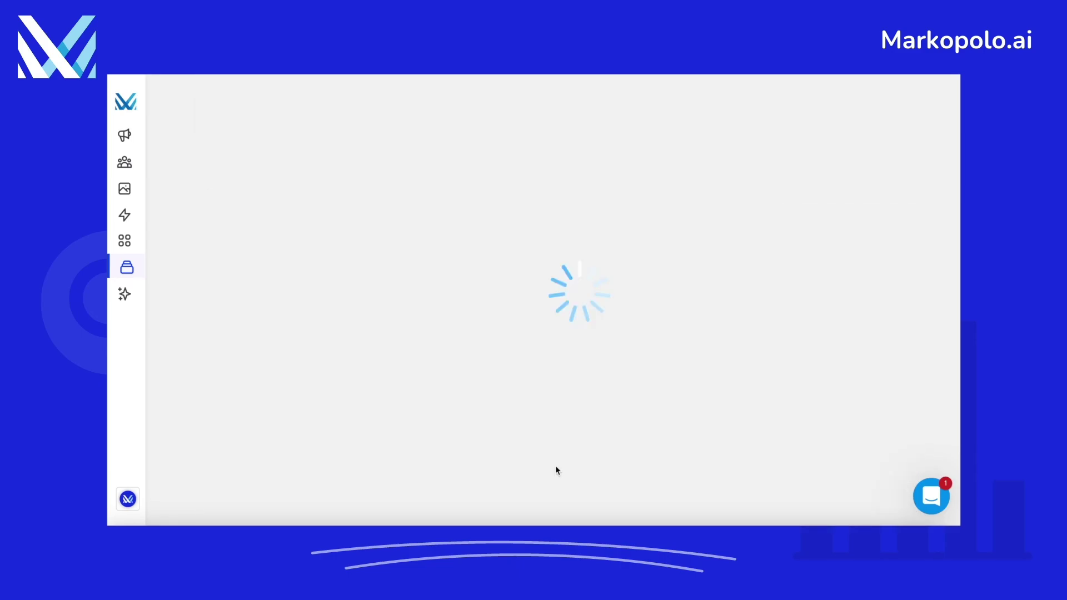
left_click(492, 238)
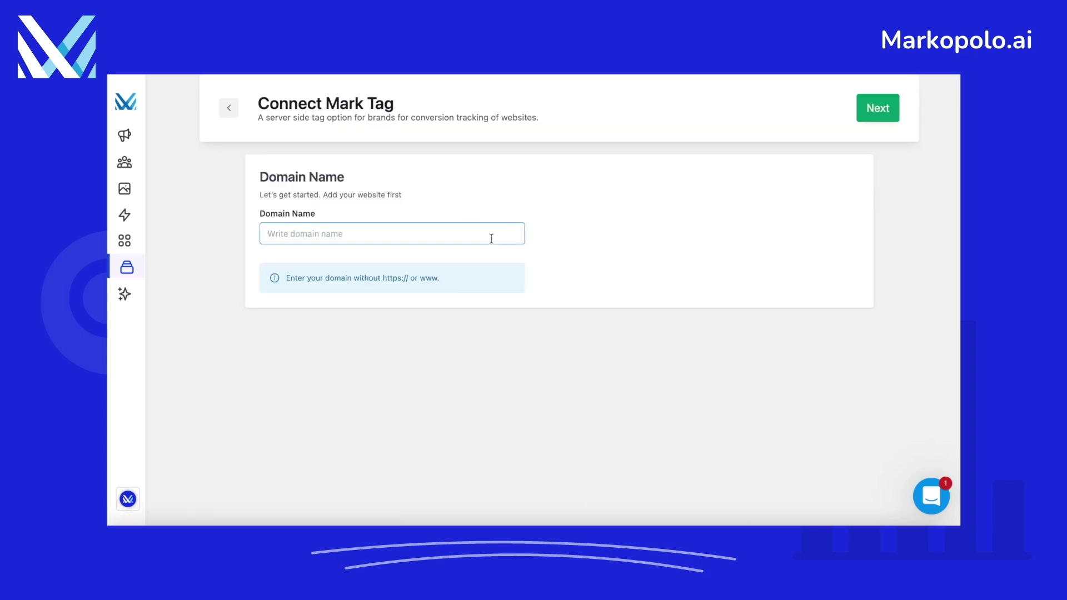
type("markopolo.ai")
left_click(874, 109)
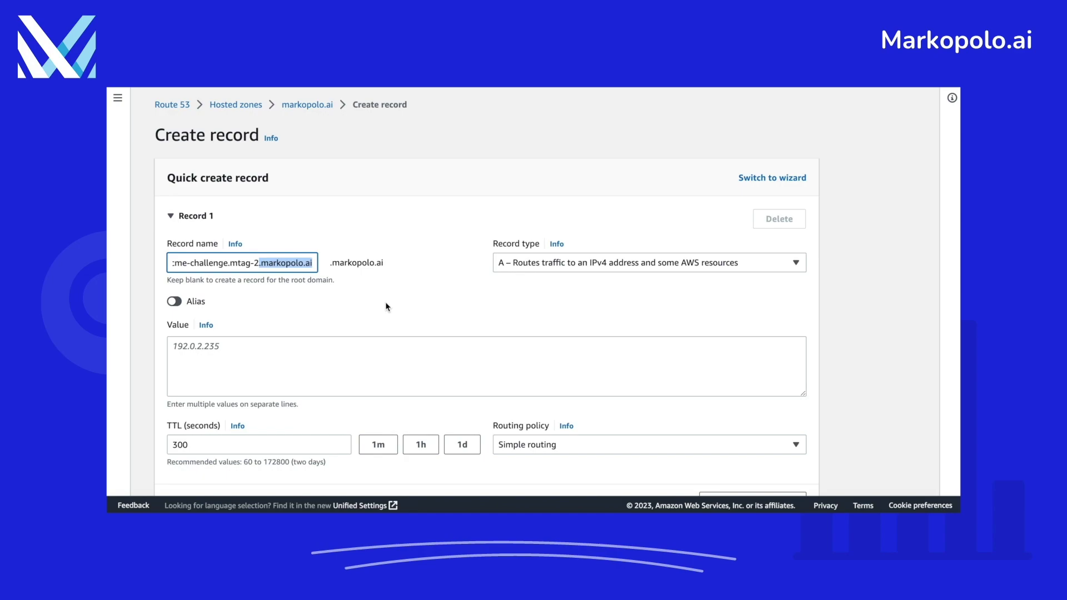
Create TXT record _acme-challenge.mtag-2 with the token, verify, then copy mtag-2.markopolo.ai.
key("BackSpace")
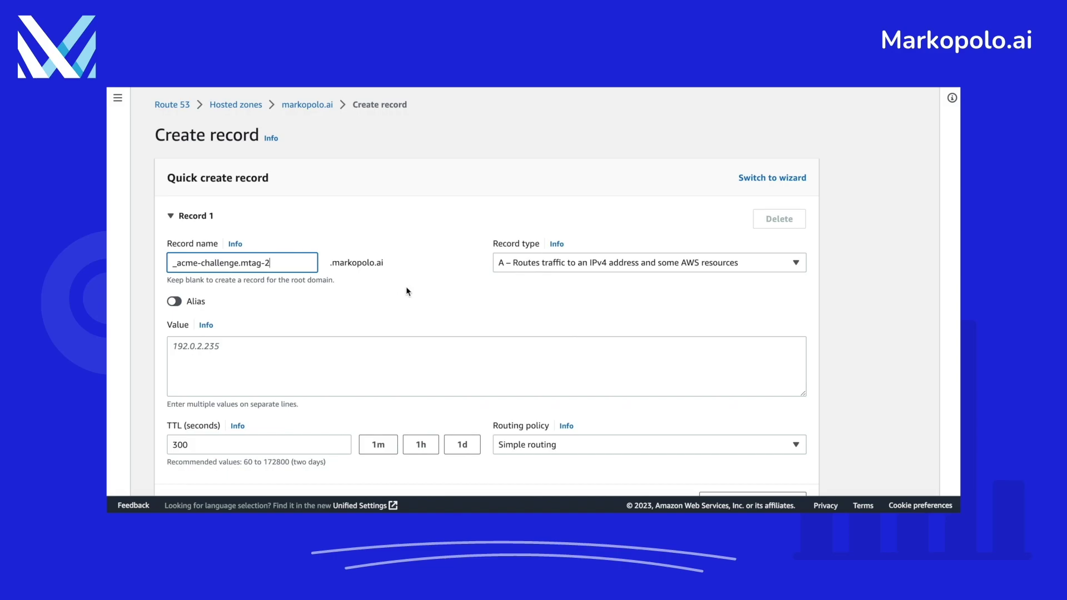
left_click(517, 265)
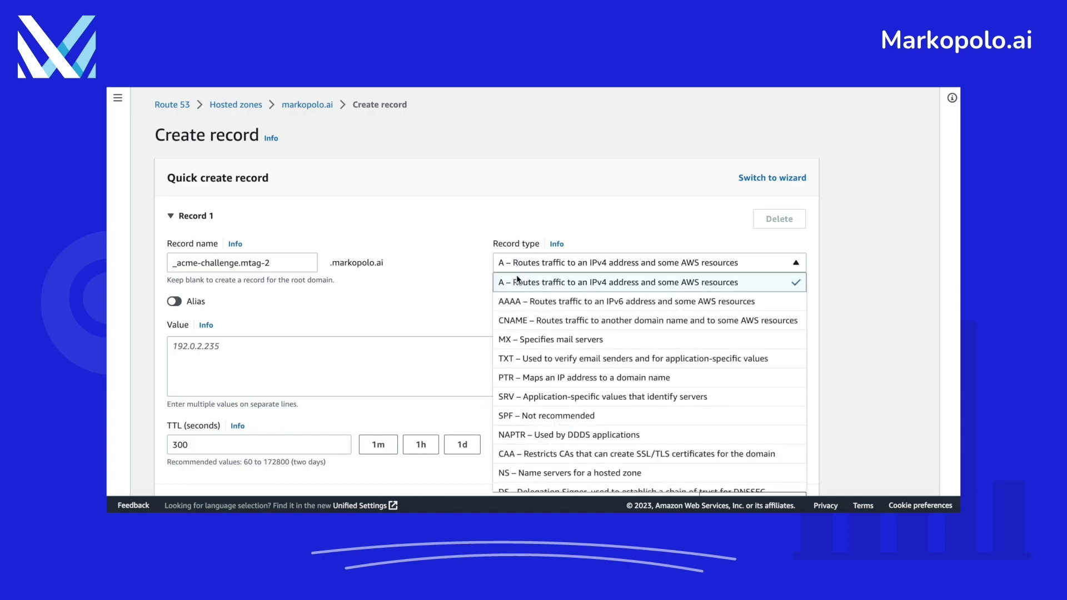
left_click(528, 370)
left_click(528, 369)
key("ctrl+v")
scroll(583, 304, "down", 2)
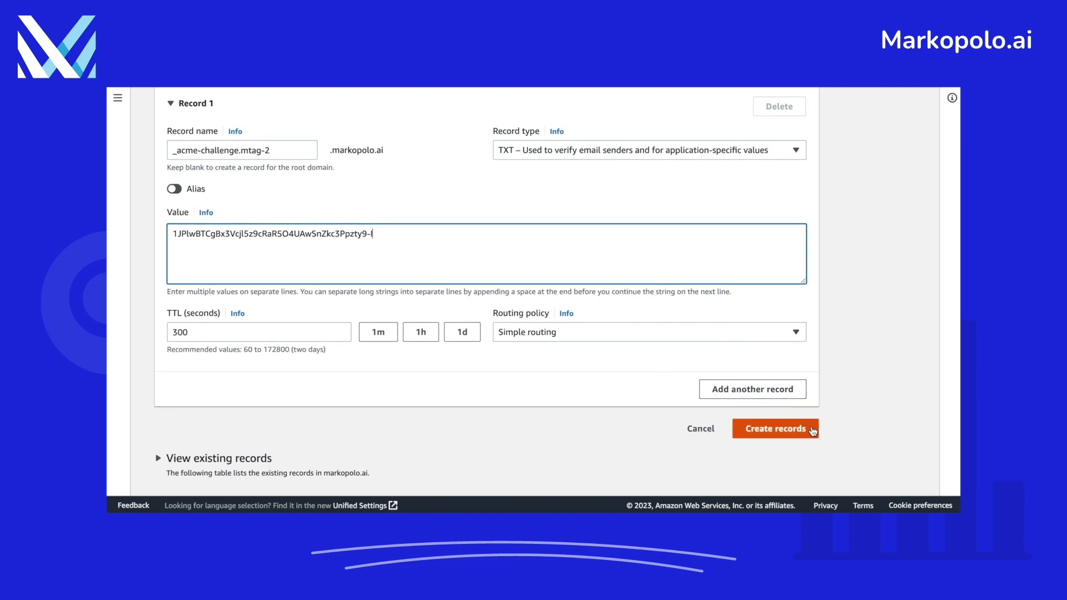
left_click(812, 430)
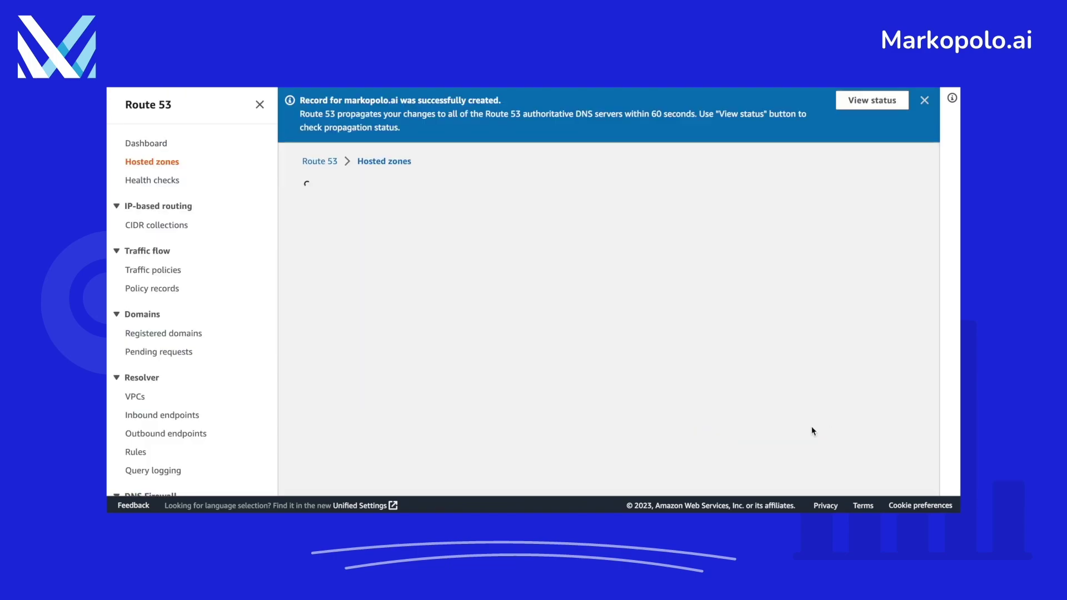
left_click(300, 314)
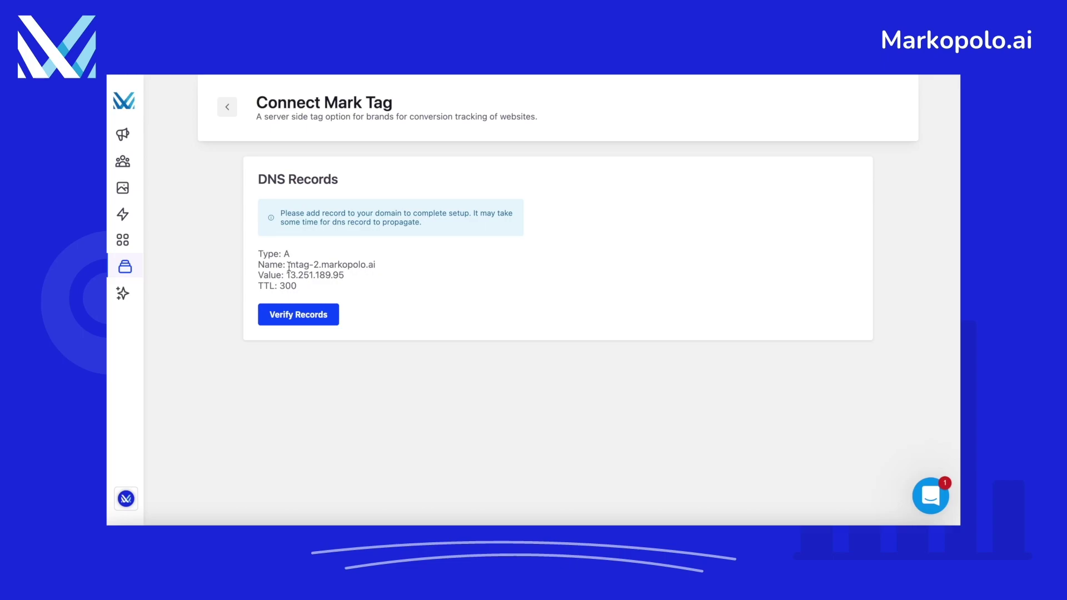
left_click_drag(289, 267, 383, 269)
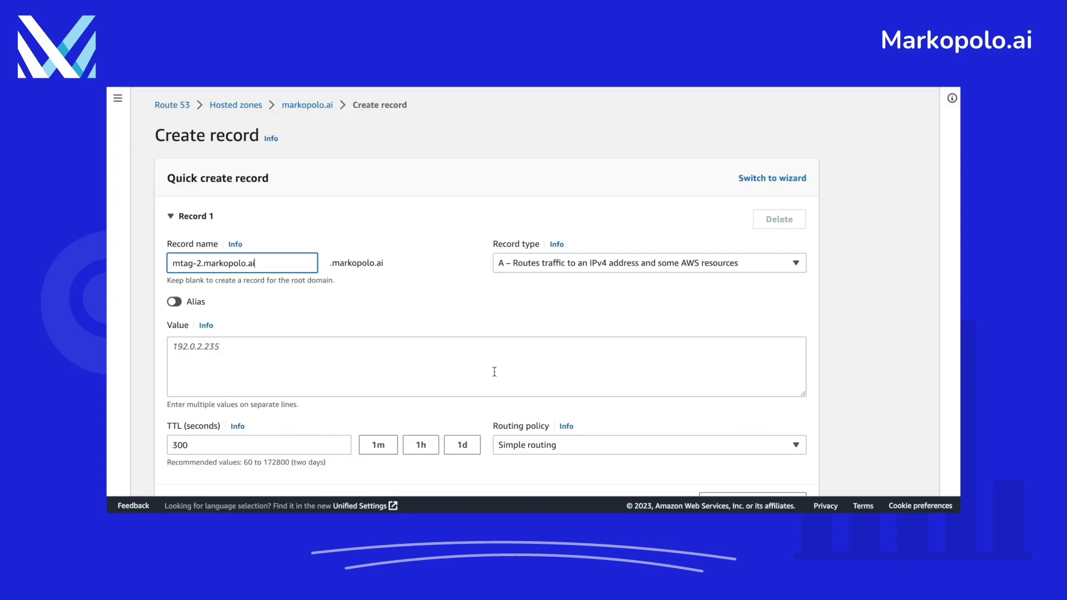
Create the Route 53 A record mtag-2 pointing to 13.251.189.95.
key("BackSpace")
key("BackSpace")
key("BackSpace")
key("BackSpace")
key("BackSpace")
key("BackSpace")
key("BackSpace")
key("BackSpace")
key("BackSpace")
key("BackSpace")
left_click(513, 360)
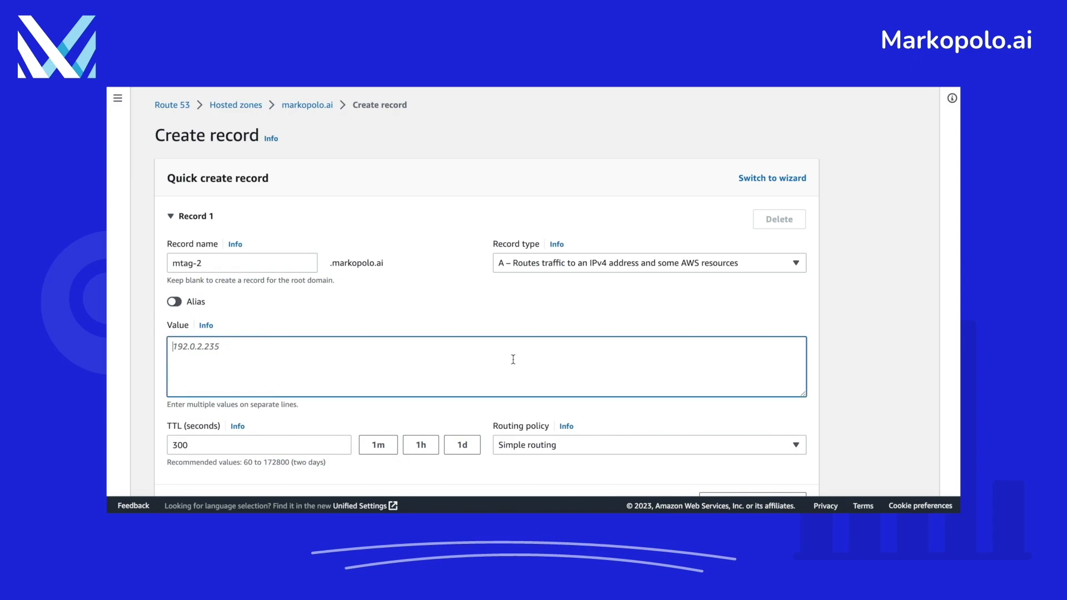
type("13.251.189.95")
scroll(558, 403, "down", 3)
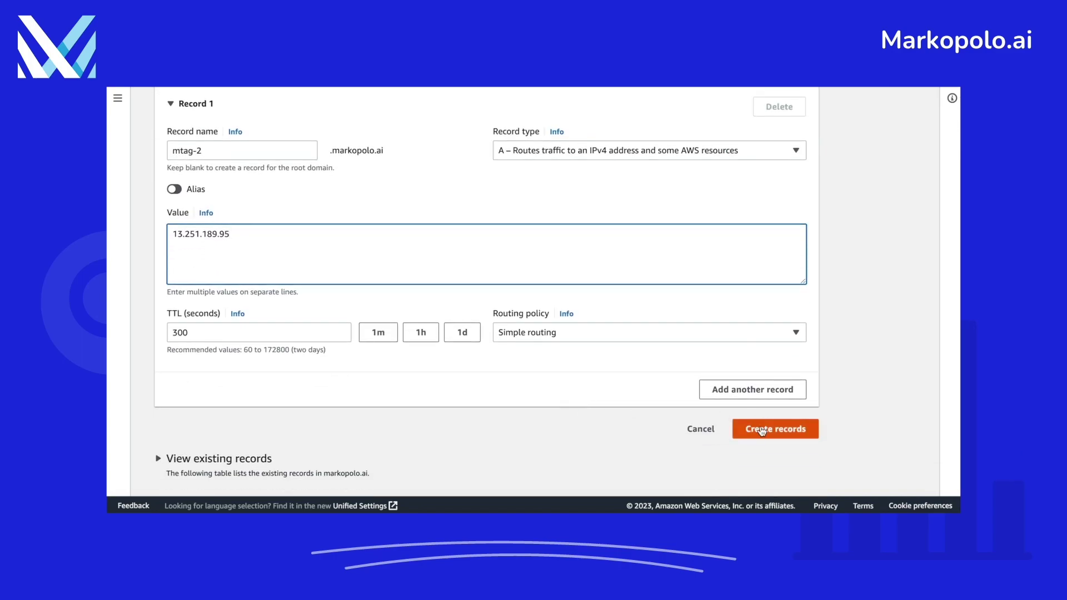
left_click(762, 431)
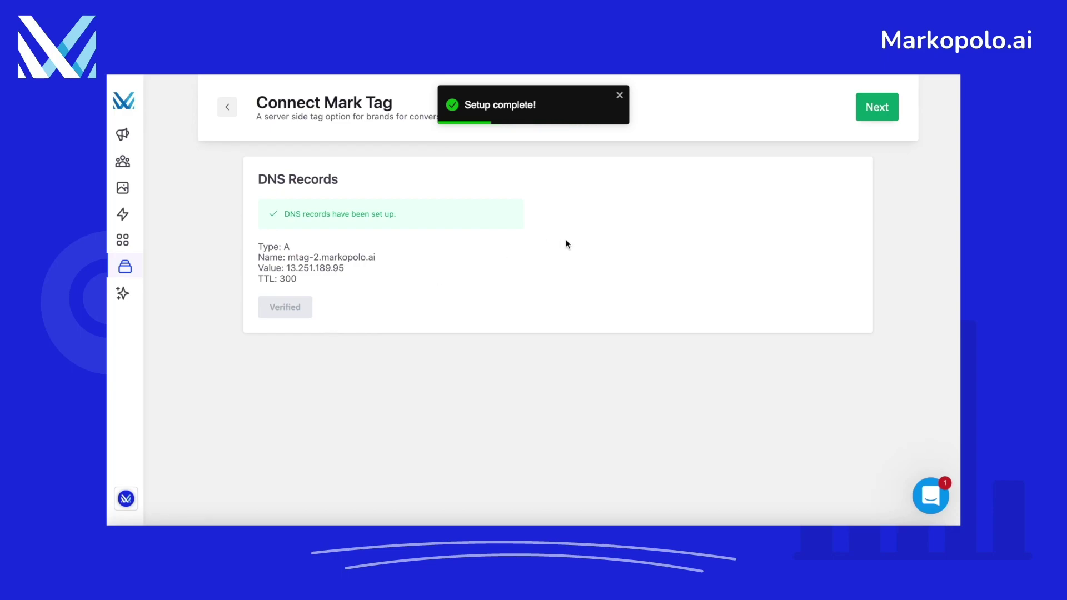
Continue past DNS verification and copy the Mark Tag script snippet.
left_click(870, 121)
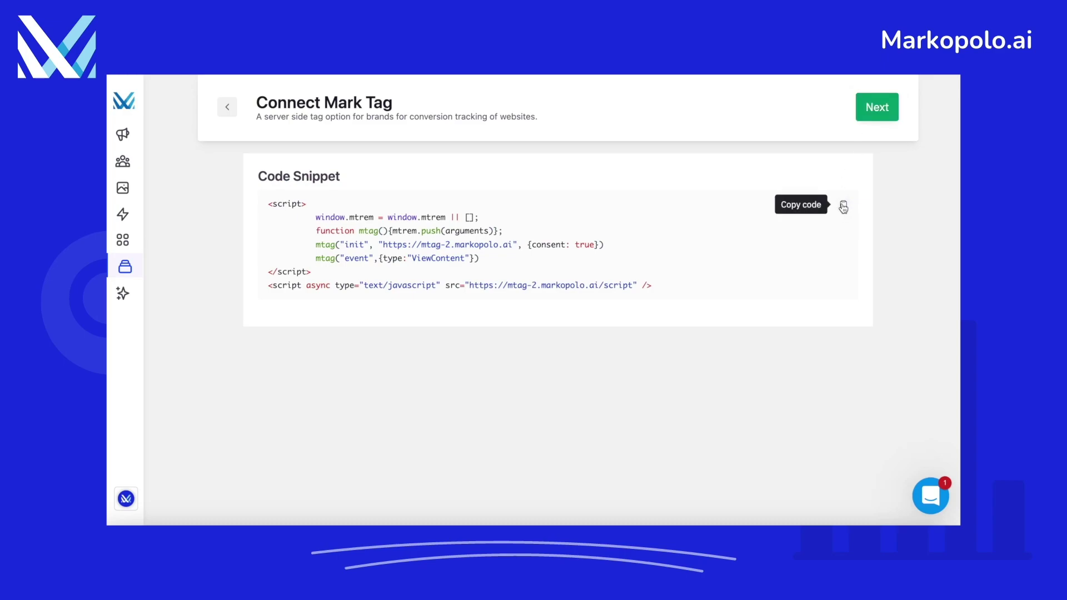
left_click(844, 207)
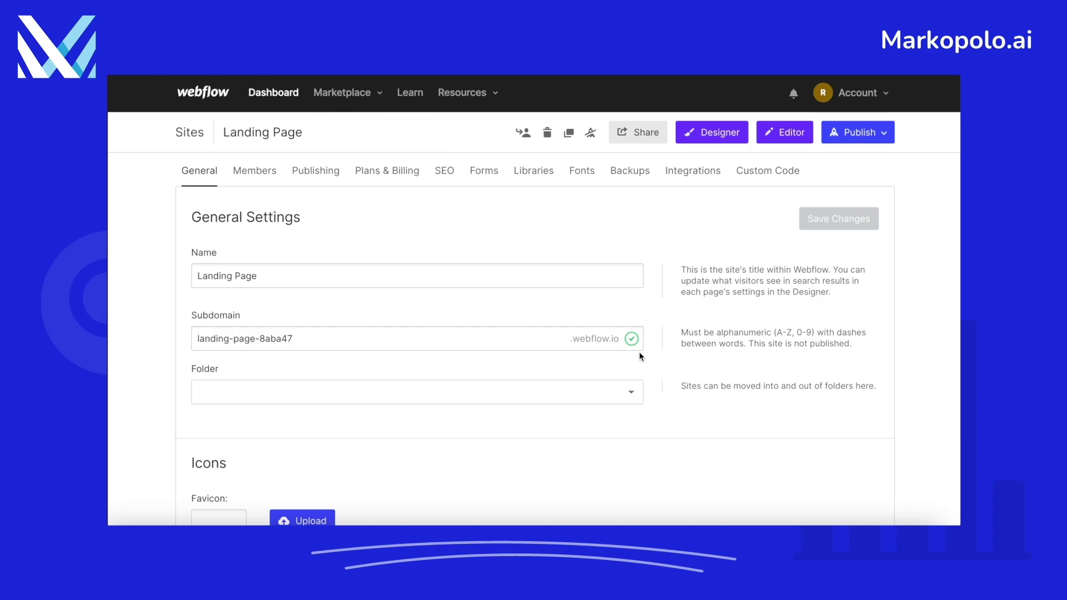
Paste the Mark Tag script on a new line after <head> in Head Code and save.
left_click(766, 170)
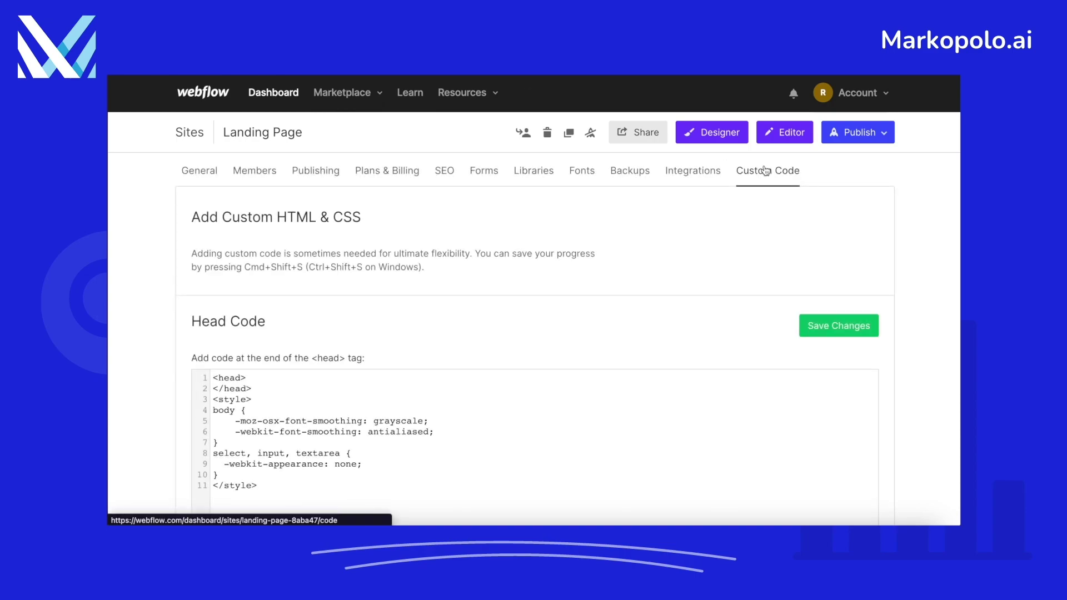
left_click(260, 378)
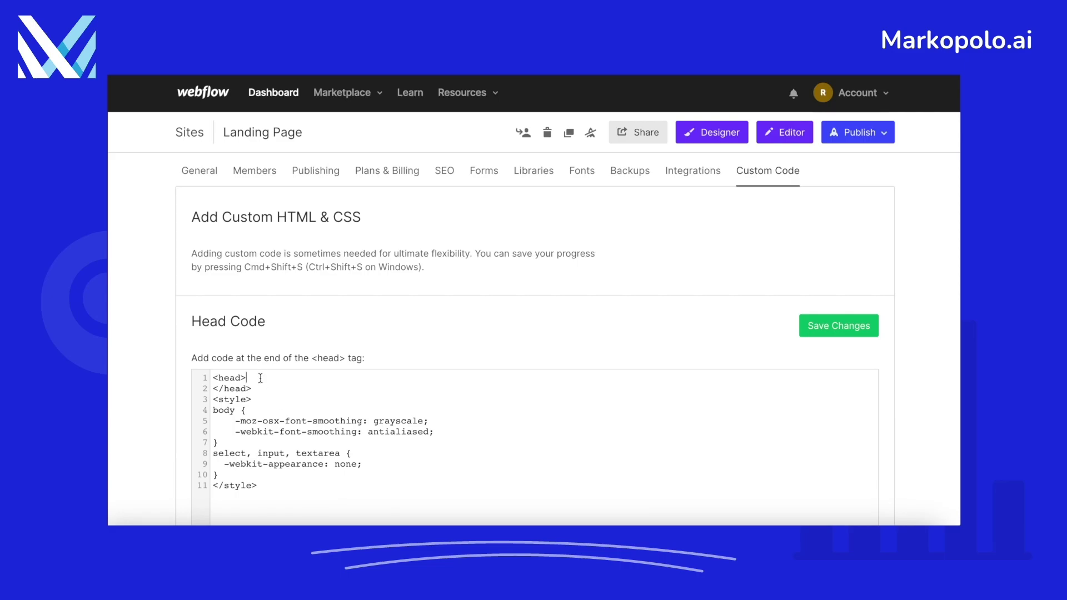
key("Return")
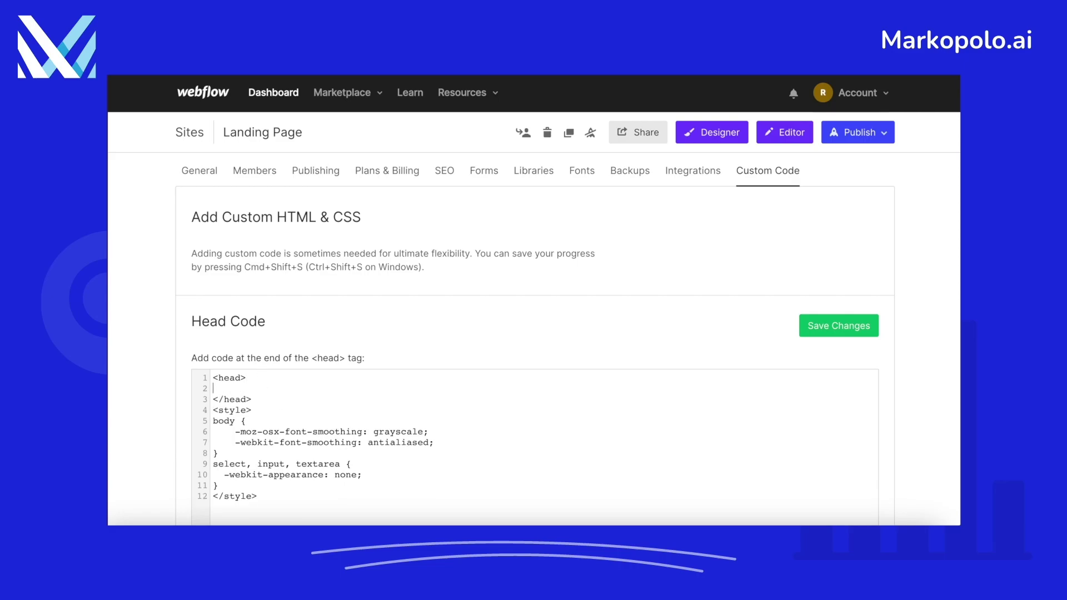
key("ctrl+v")
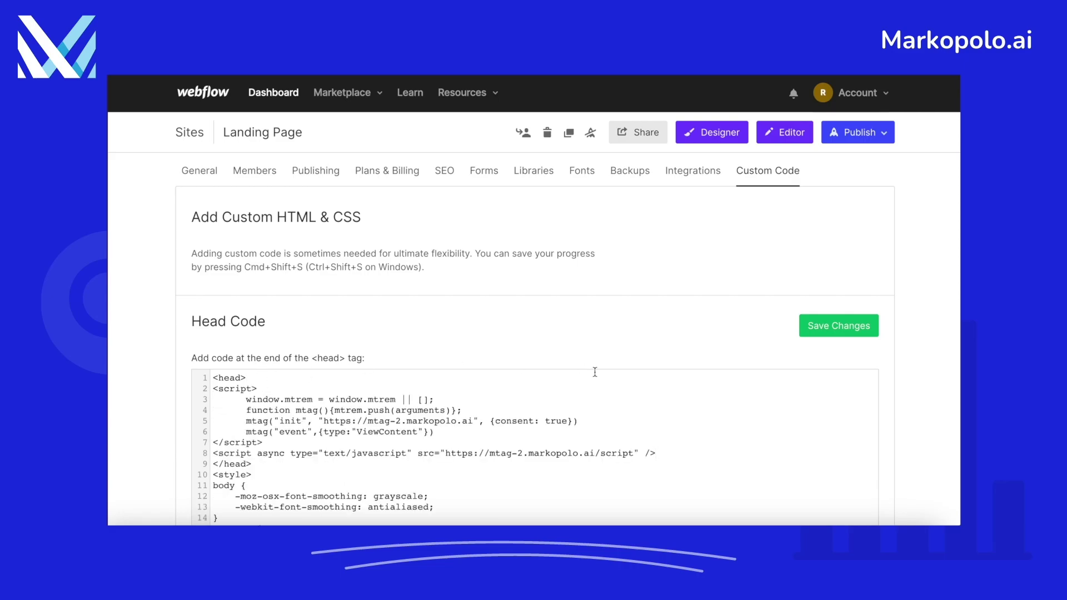
left_click(812, 321)
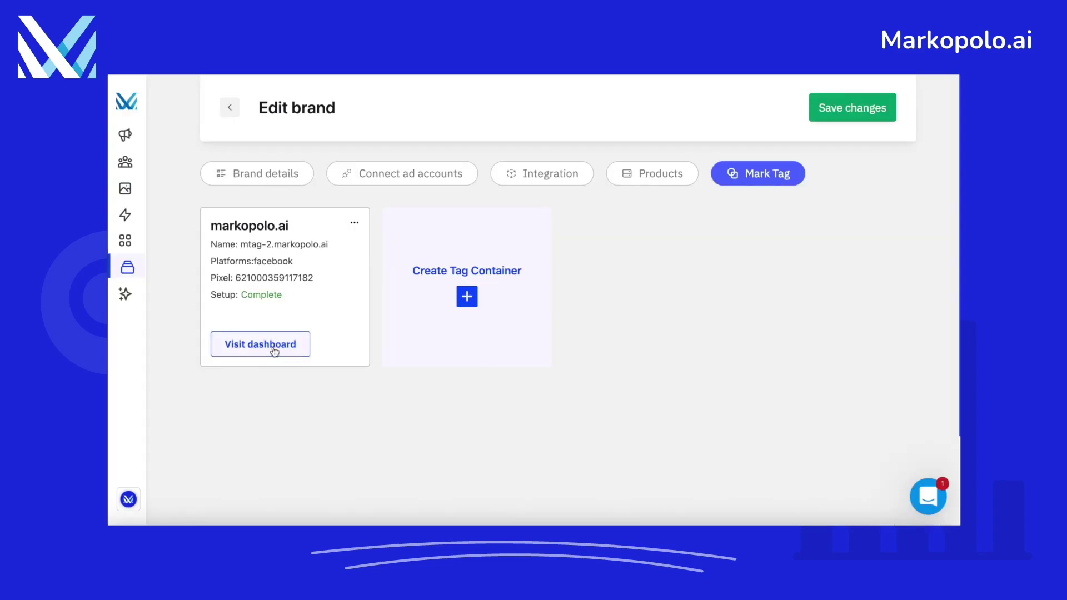
Open the Mark Tag's event setup and choose Contact in the Event Payload Builder.
left_click(272, 347)
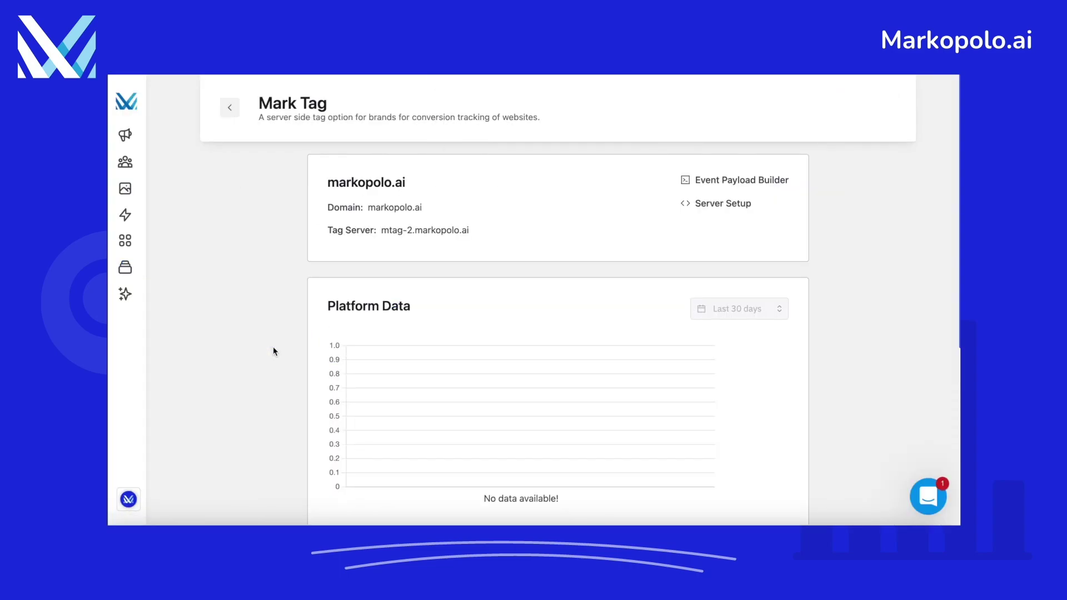
left_click(712, 205)
scroll(440, 380, "down", 1)
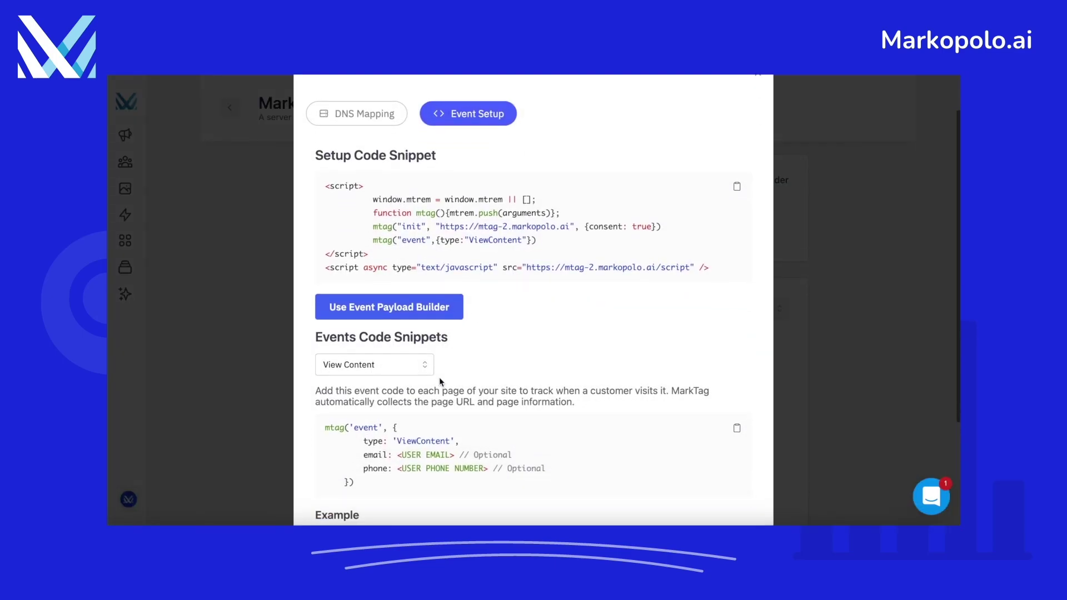
scroll(439, 377, "down", 3)
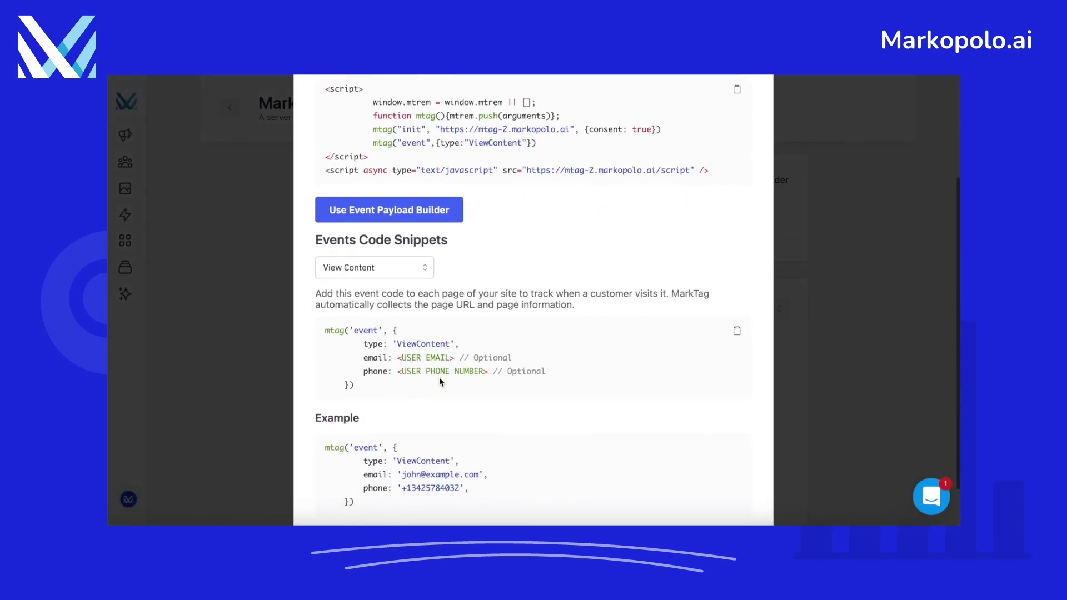
scroll(439, 376, "up", 5)
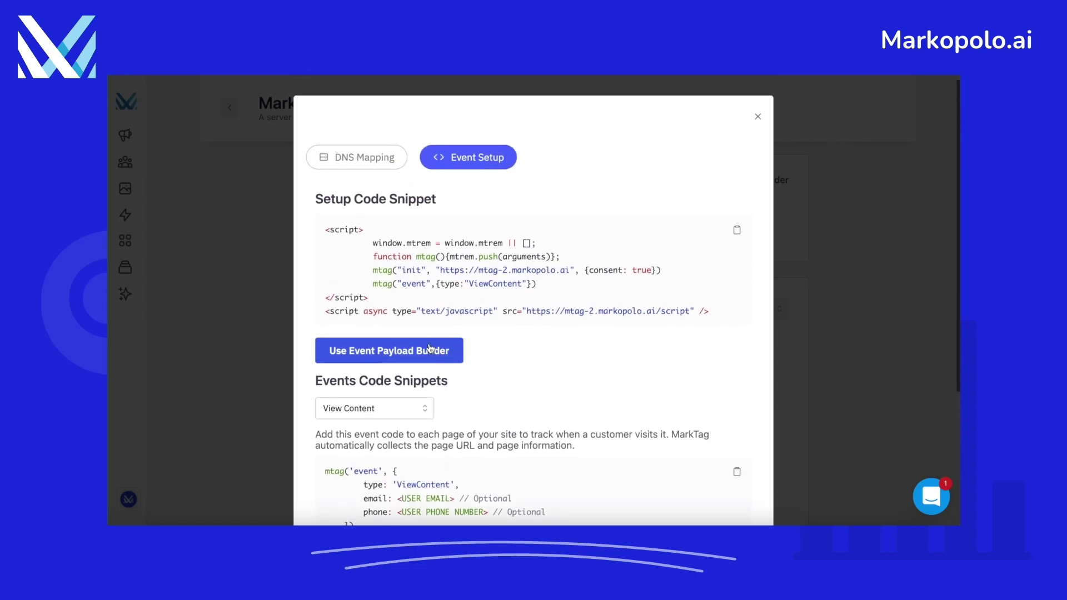
left_click(429, 348)
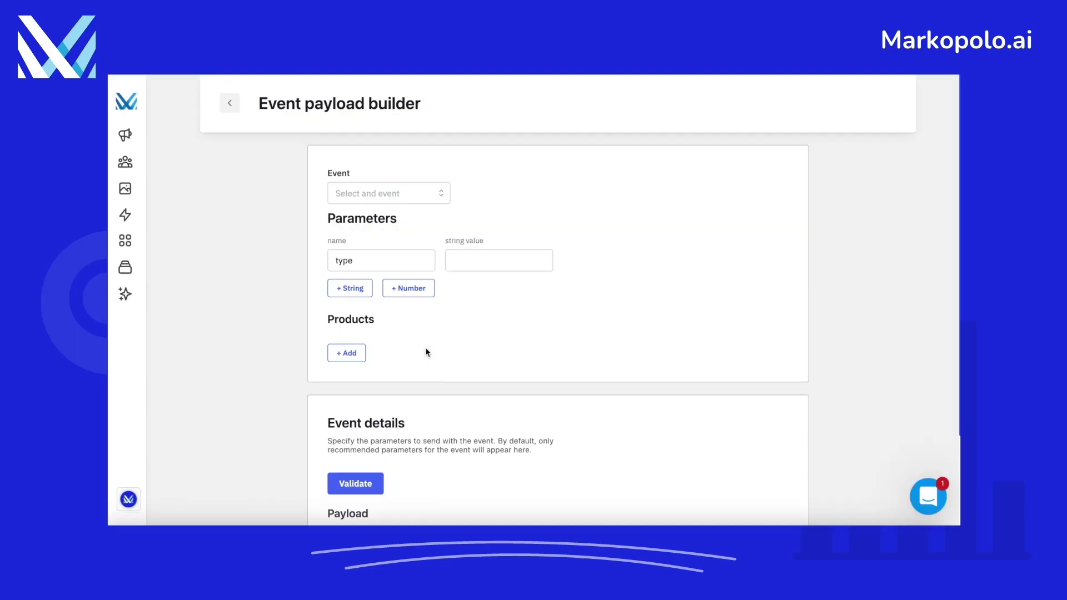
left_click(427, 198)
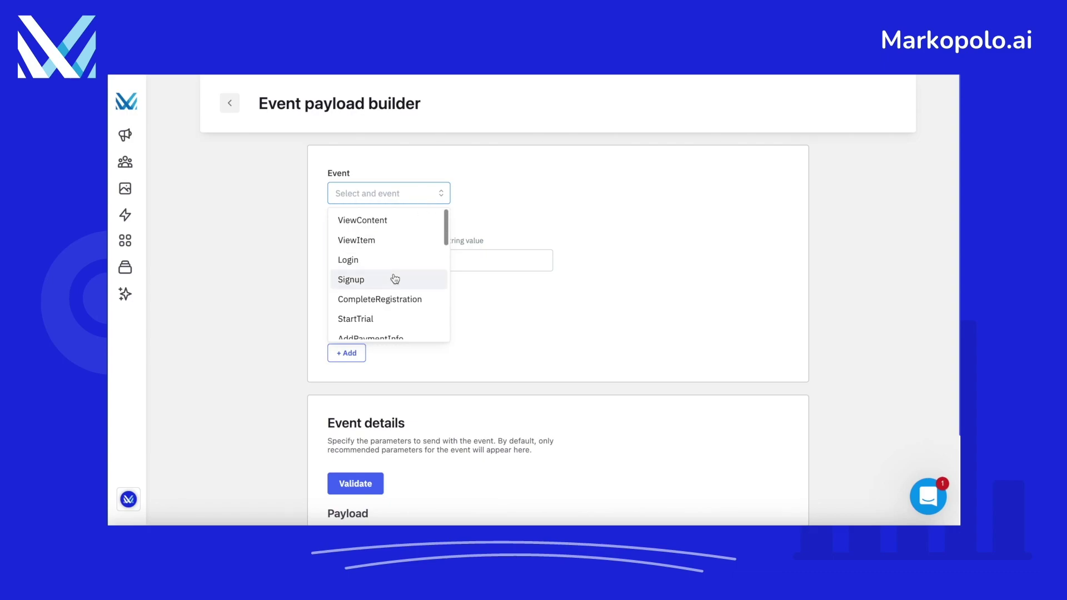
scroll(395, 278, "down", 1)
scroll(395, 279, "down", 5)
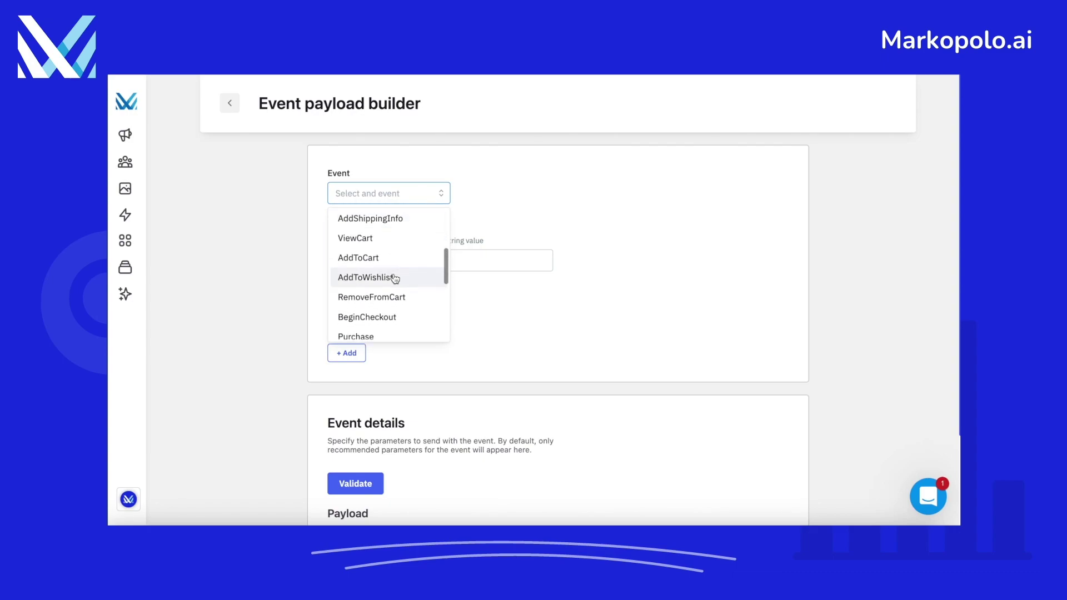
scroll(396, 278, "down", 6)
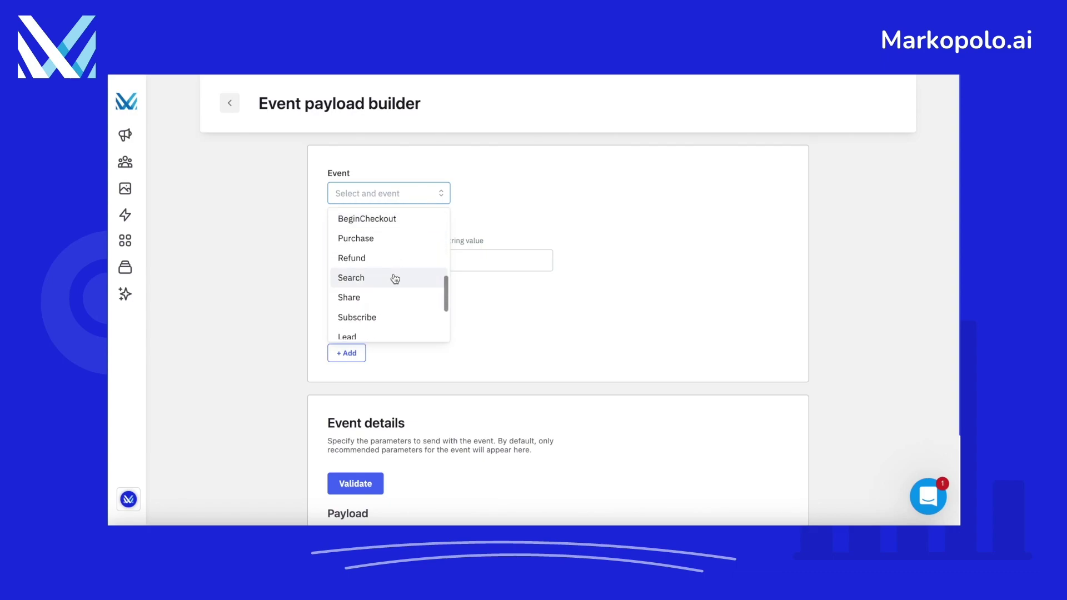
scroll(395, 279, "down", 2)
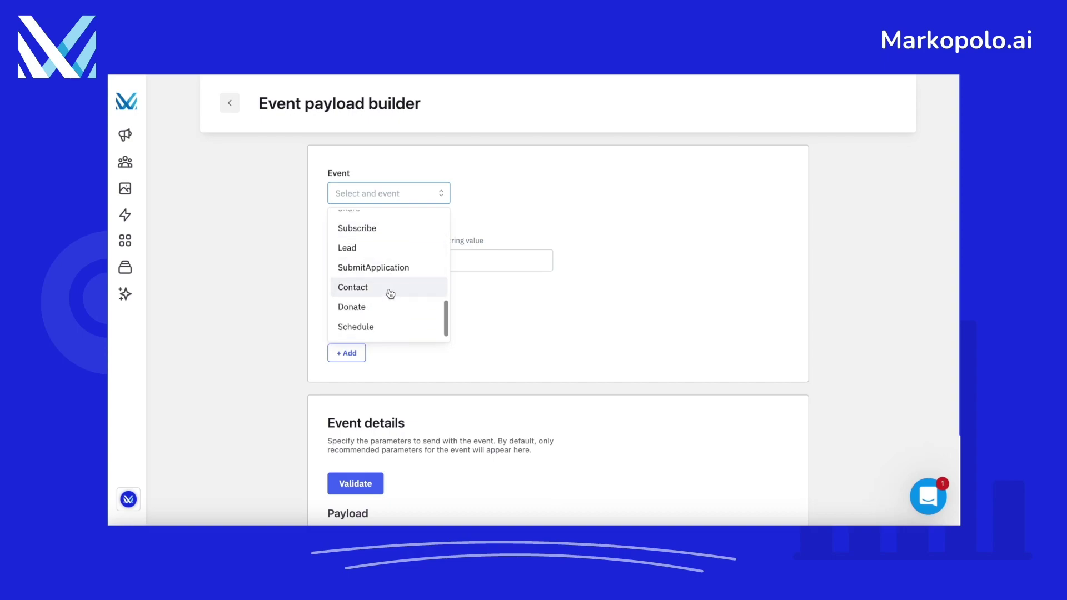
left_click(362, 287)
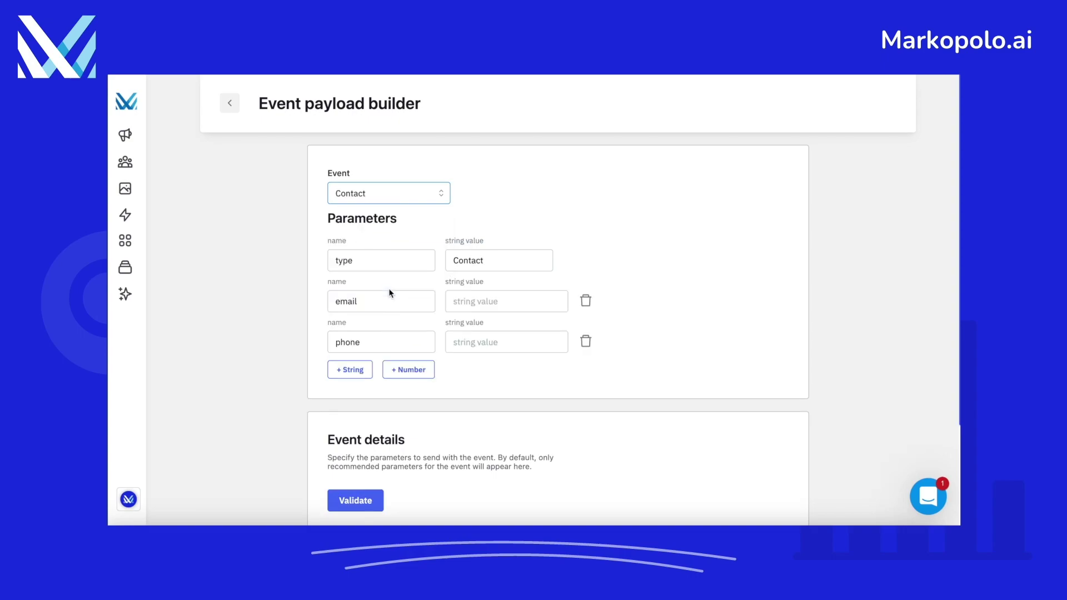
Fill placeholder email and phone values and copy the generated Contact payload.
left_click(472, 309)
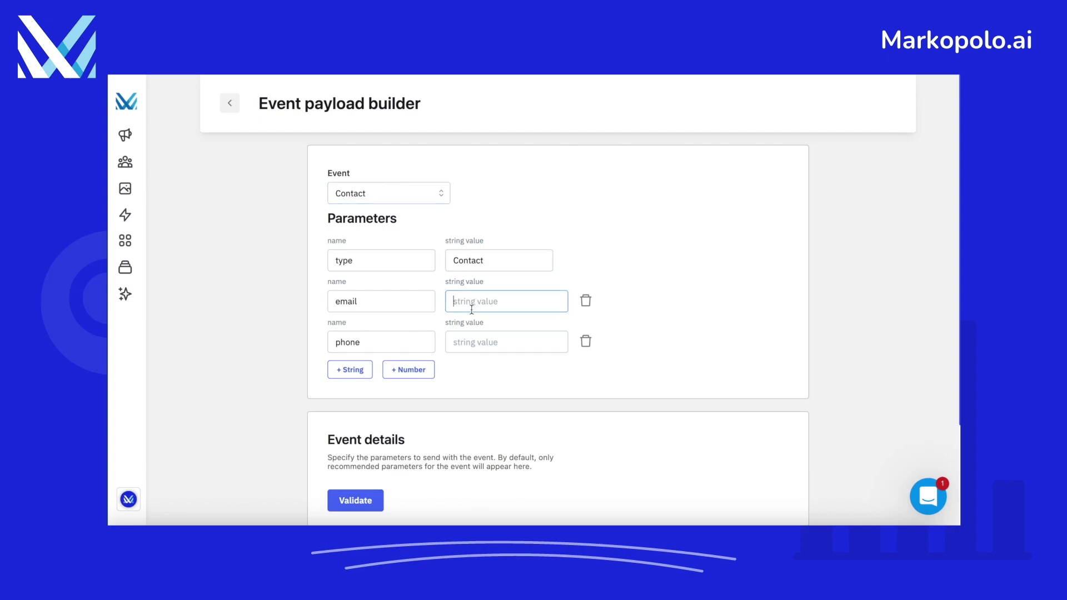
type("xxxxxxxxx")
left_click(474, 348)
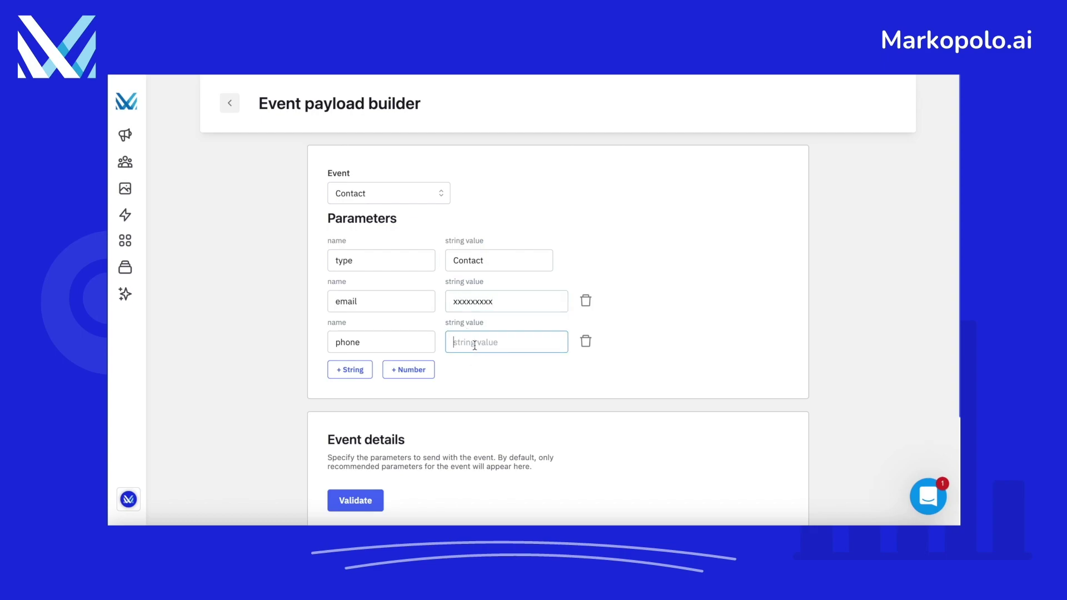
type("xxxxxxxxx")
scroll(558, 328, "down", 3)
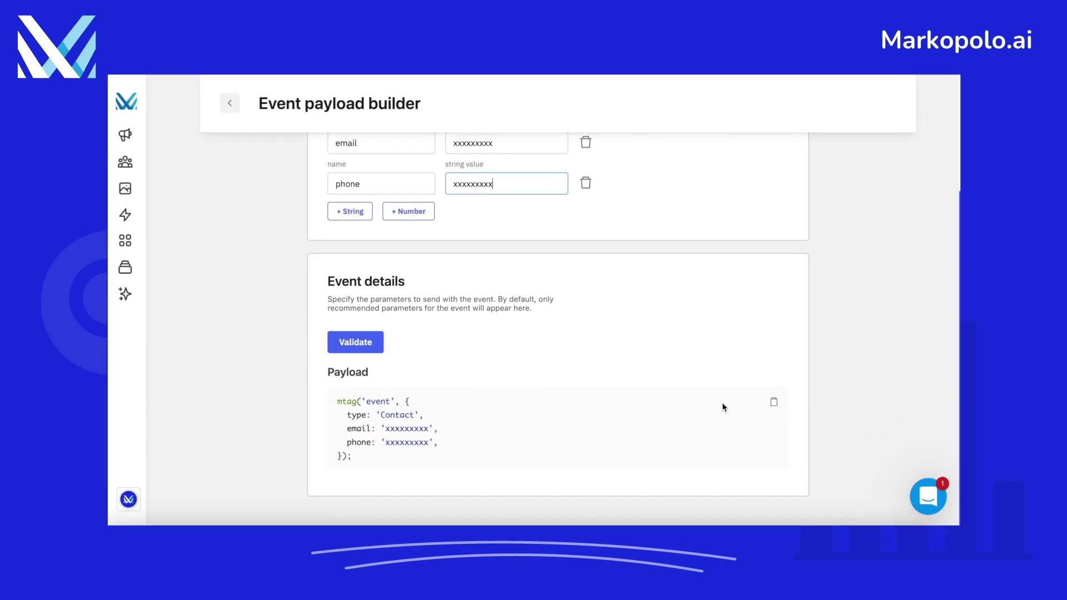
left_click(774, 405)
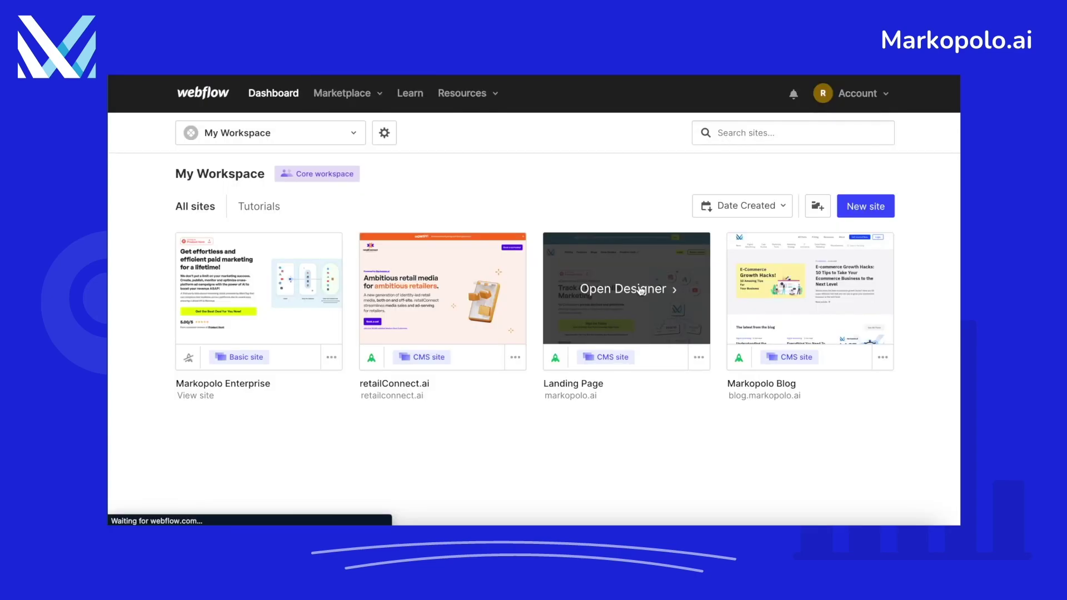
Open the Landing Page site in the Designer and find the Contact Us page via 'con'.
left_click(642, 289)
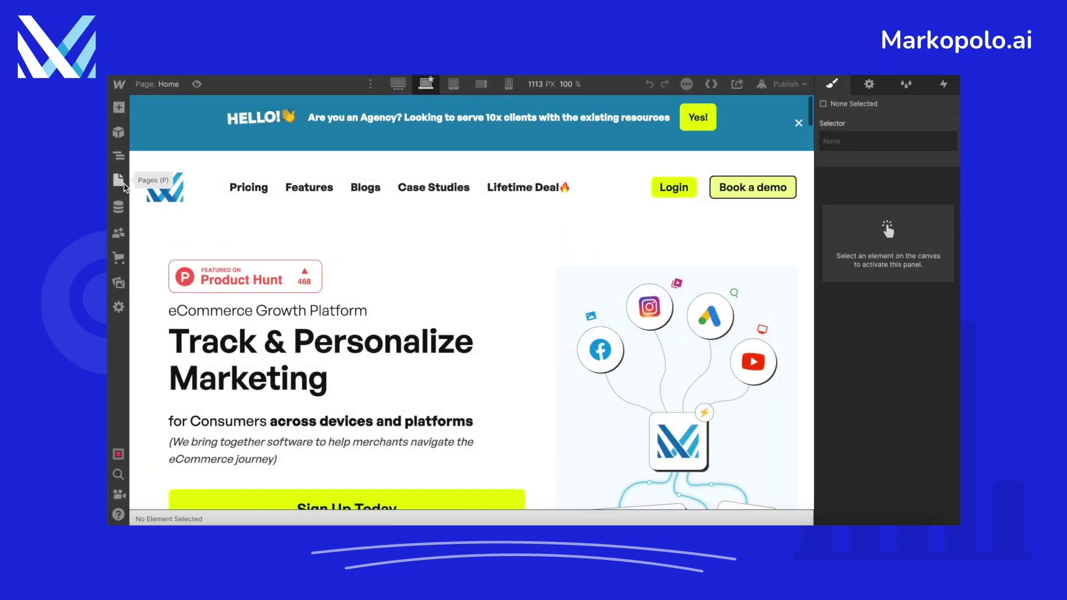
left_click(119, 180)
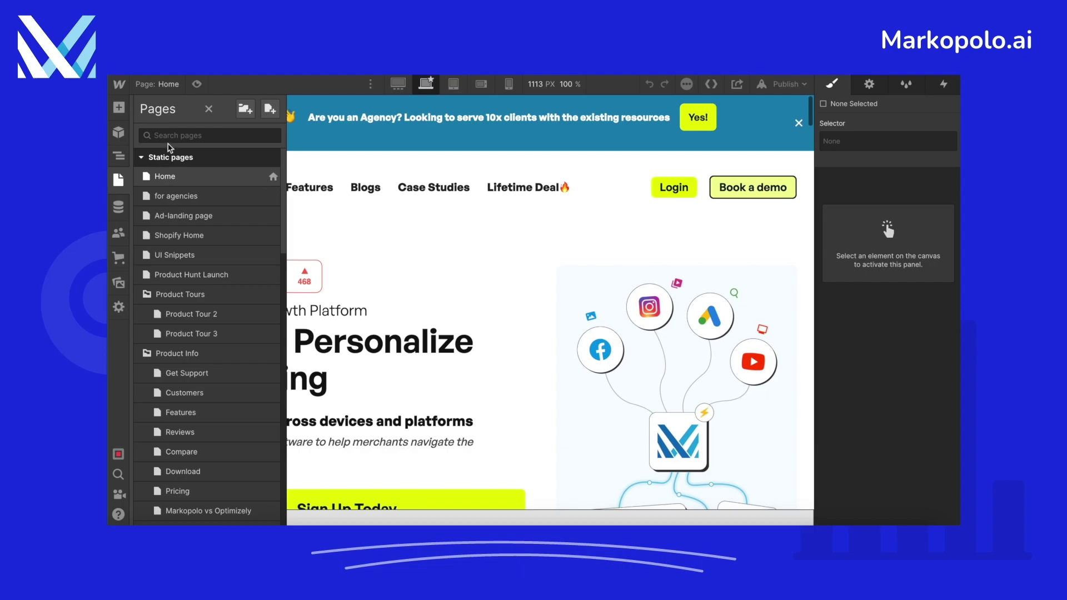
left_click(173, 136)
type("con")
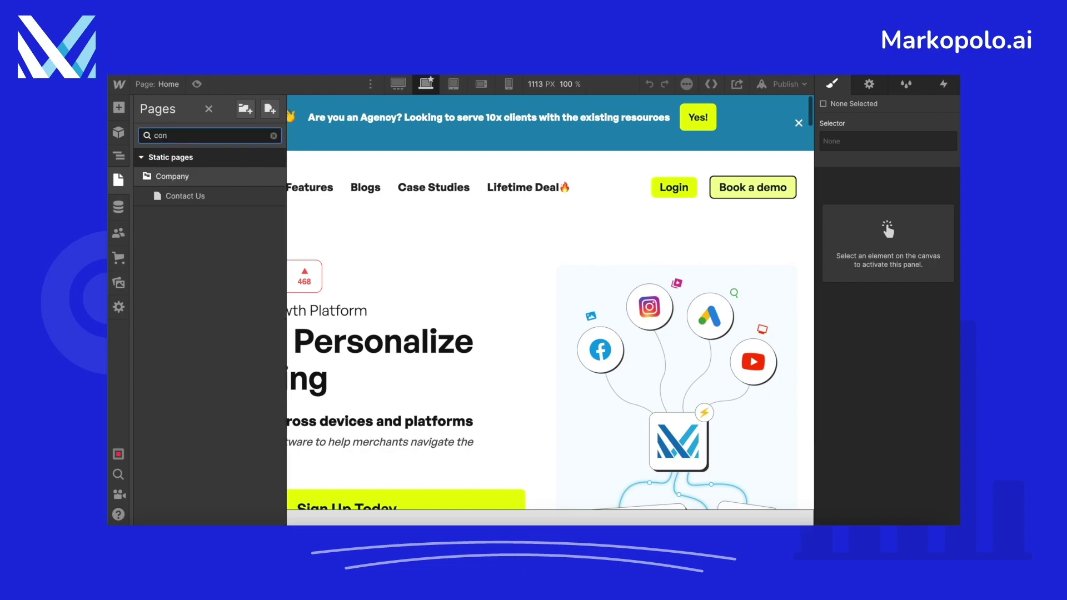
left_click(171, 198)
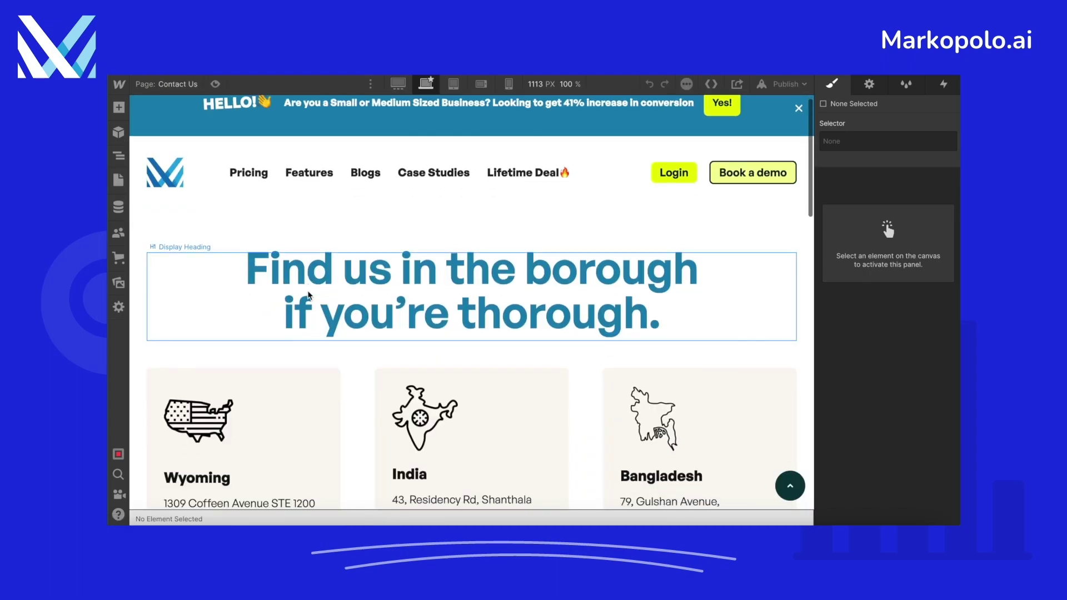
Inspect the form input IDs contact-name, contact-email and contact-phone.
scroll(309, 296, "down", 9)
scroll(310, 295, "down", 3)
scroll(309, 296, "up", 1)
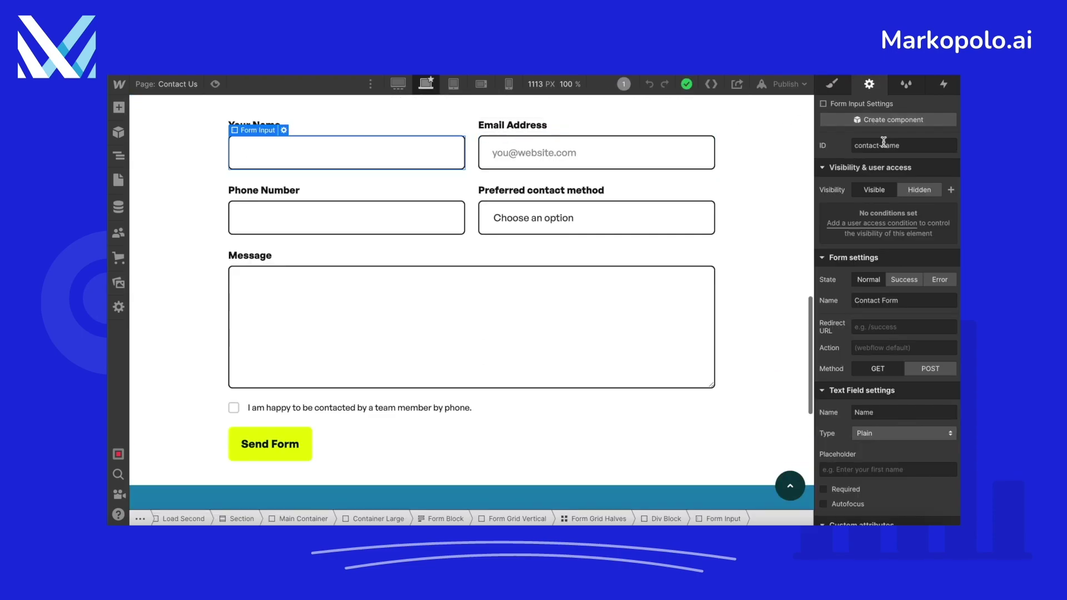
left_click(906, 147)
left_click_drag(906, 148, 849, 150)
key("Return")
left_click(660, 151)
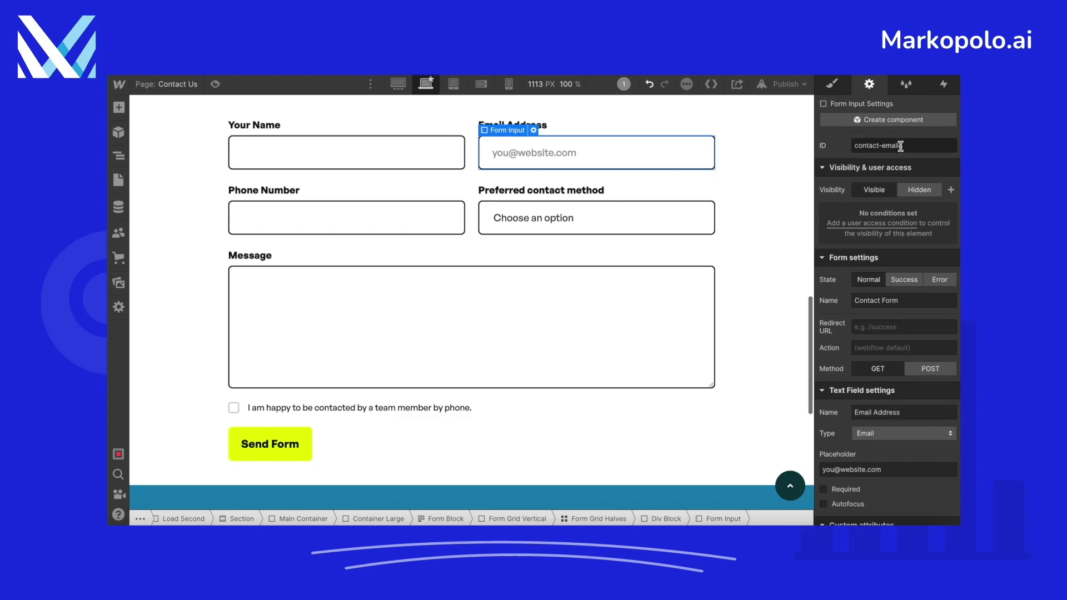
left_click_drag(907, 145, 844, 146)
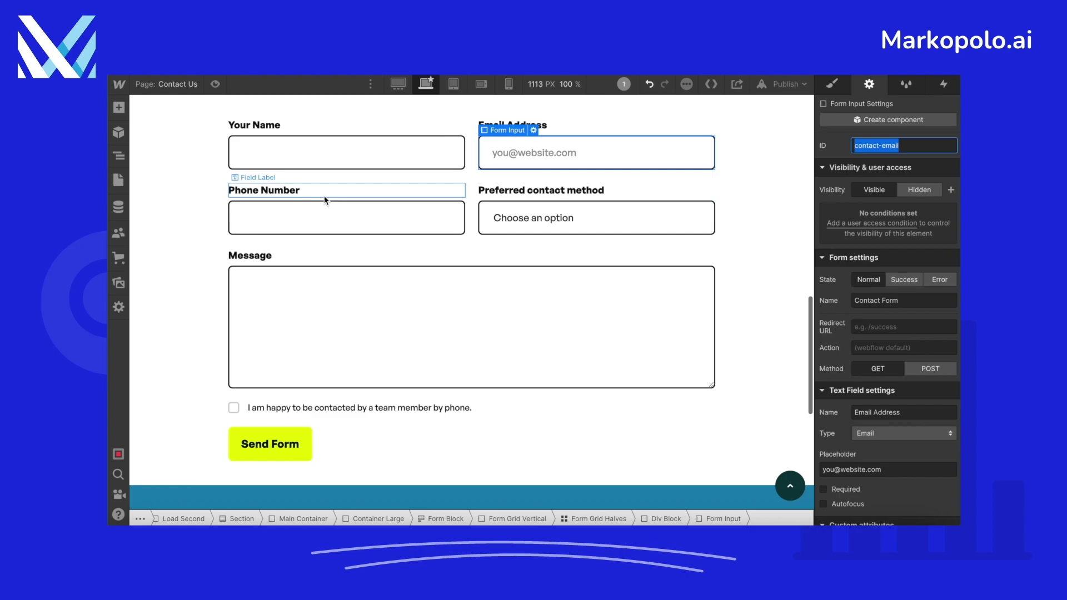
left_click(319, 217)
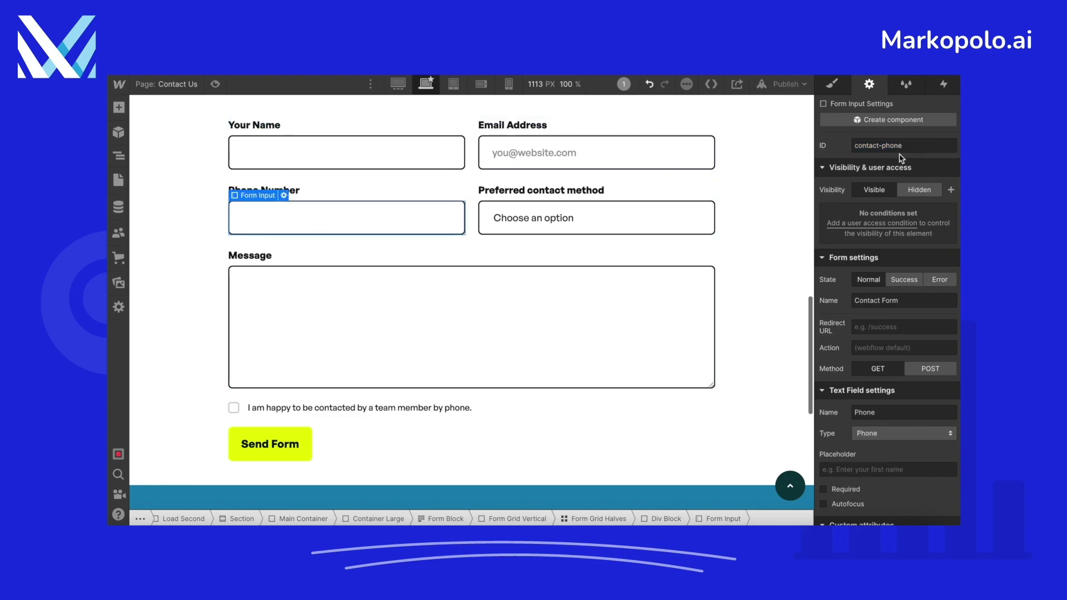
left_click(916, 144)
left_click_drag(916, 144, 848, 140)
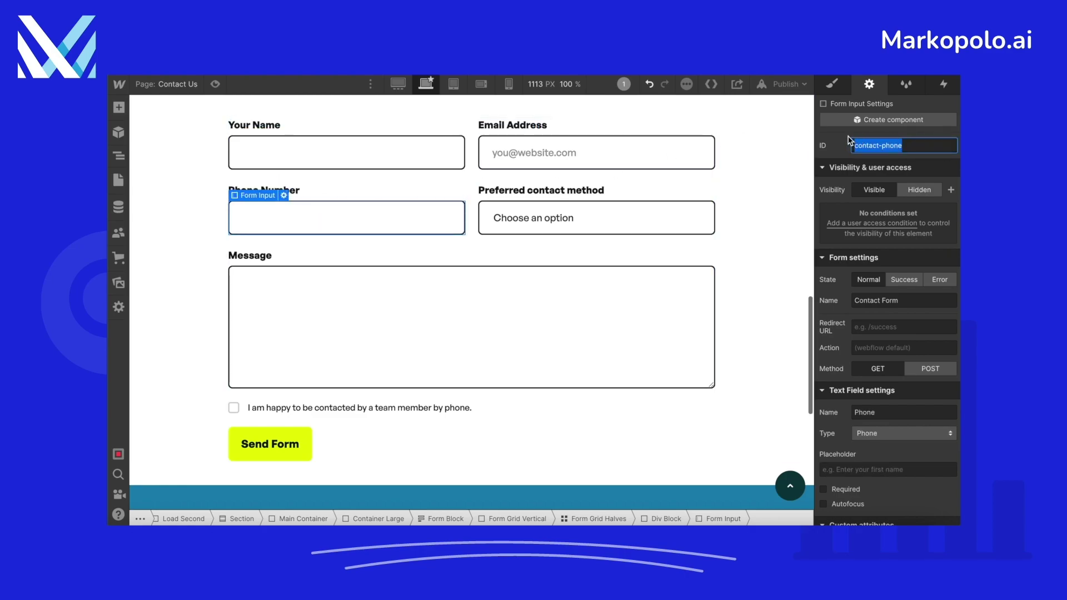
Check the dropdown's contact-method ID and copy the Send Form button ID contact-submit-btn.
left_click(595, 219)
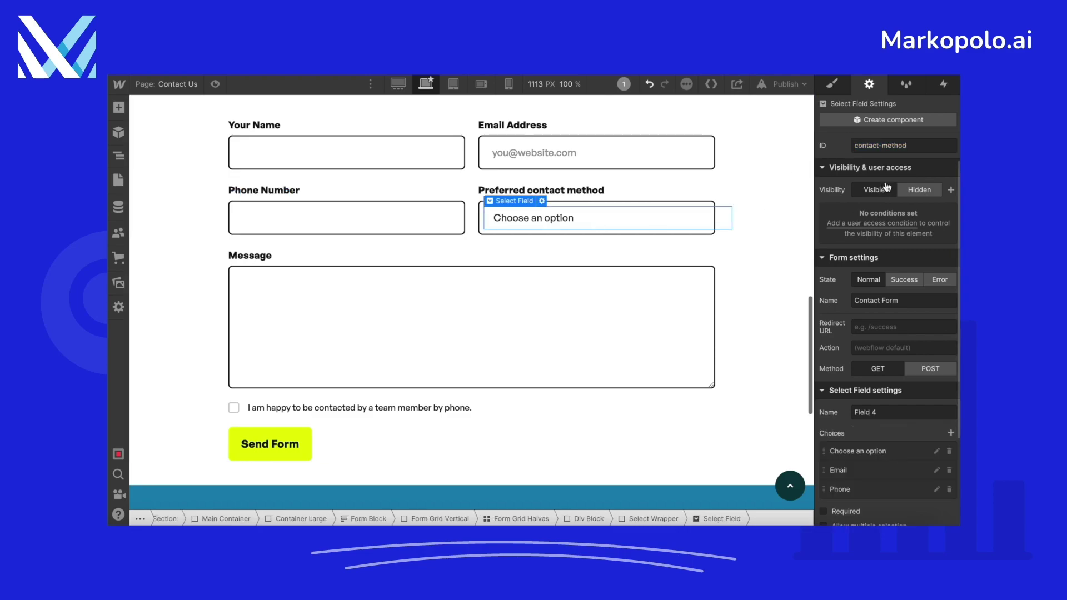
left_click(916, 148)
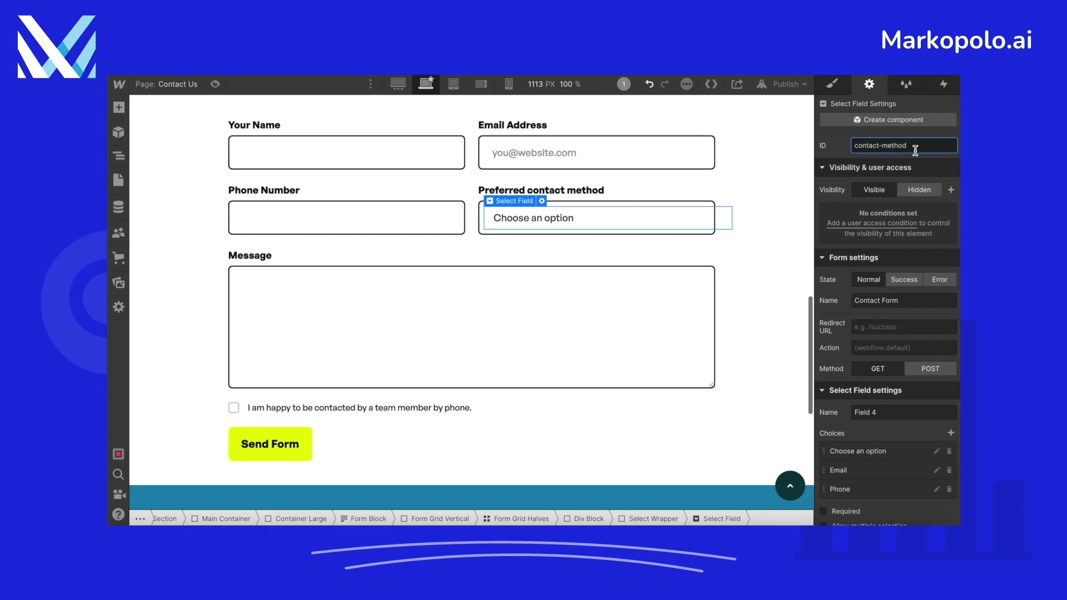
left_click_drag(915, 150, 844, 146)
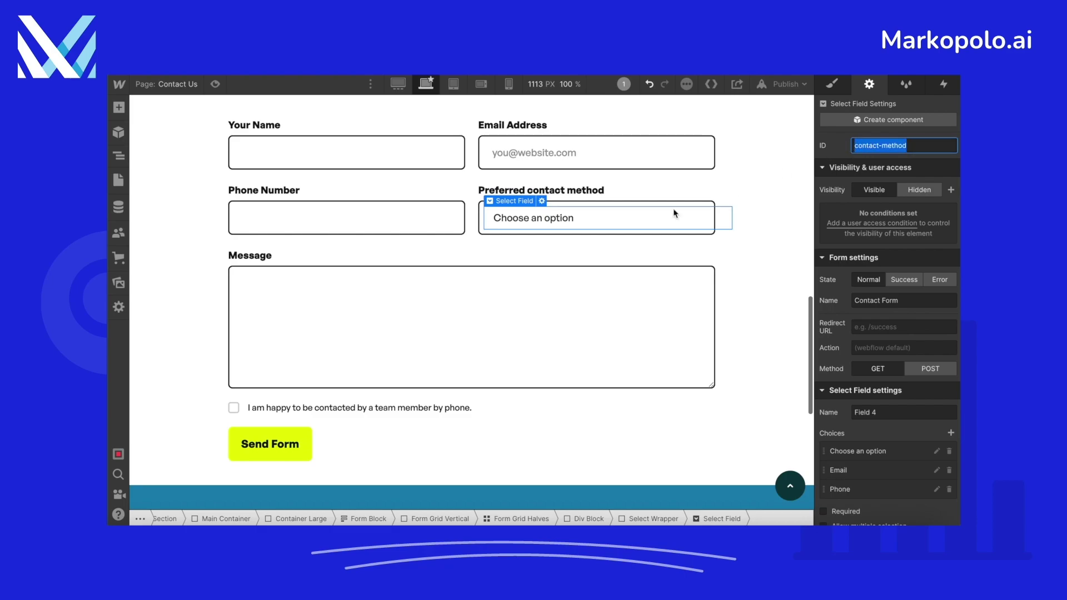
left_click(297, 449)
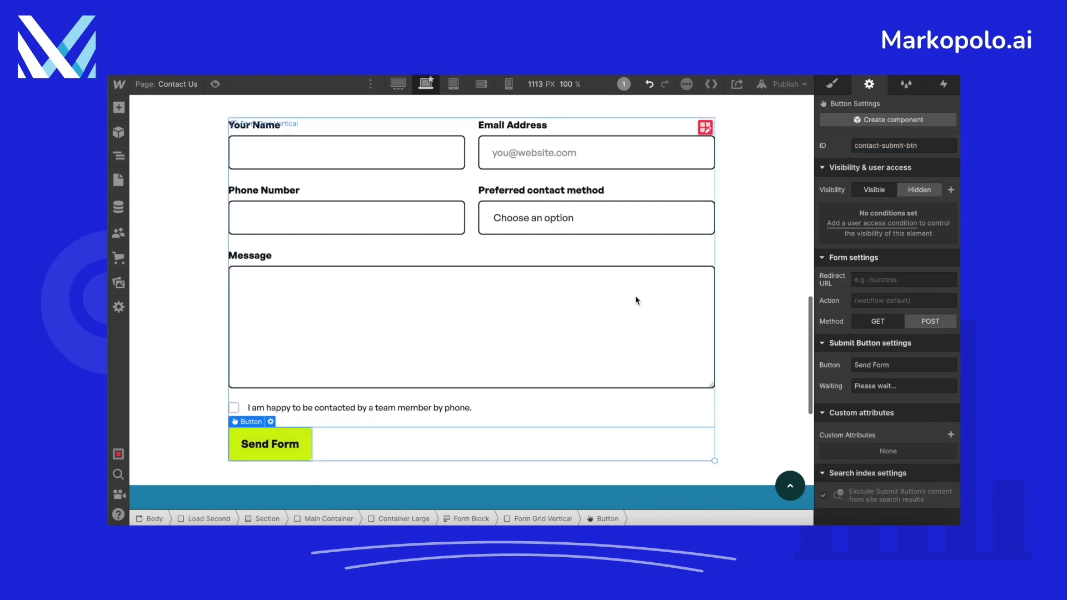
left_click(926, 145)
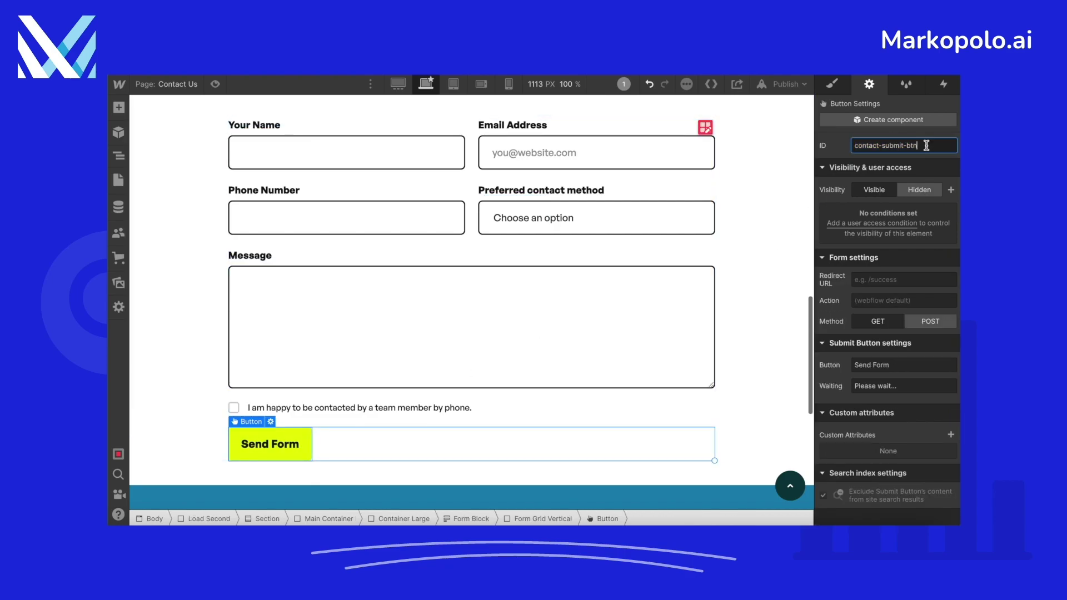
left_click_drag(927, 145, 846, 146)
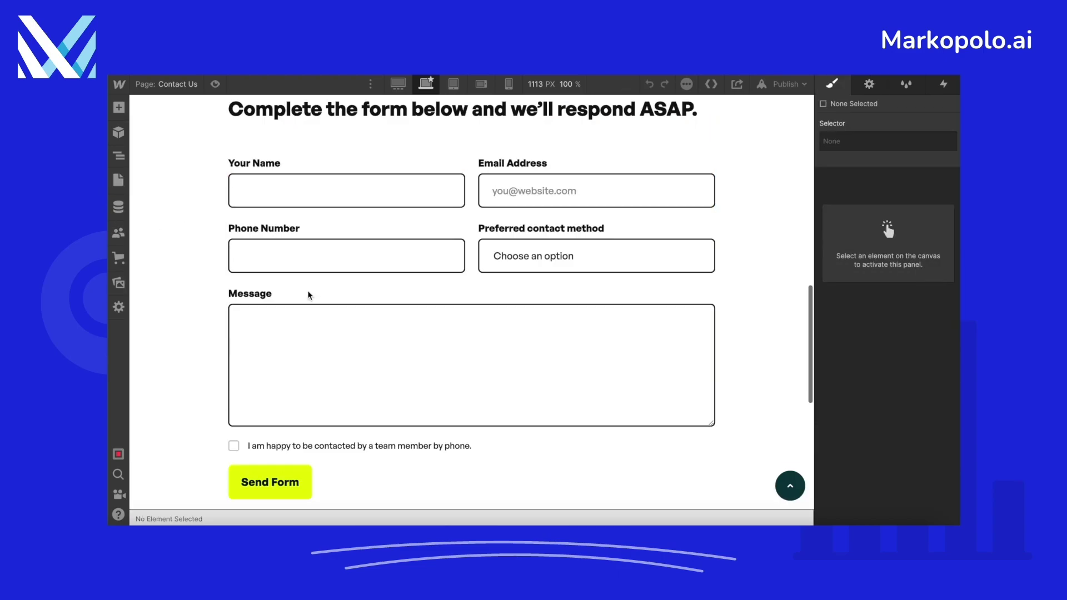
Open the Contact Us page settings and scroll to its Custom Code.
left_click(123, 183)
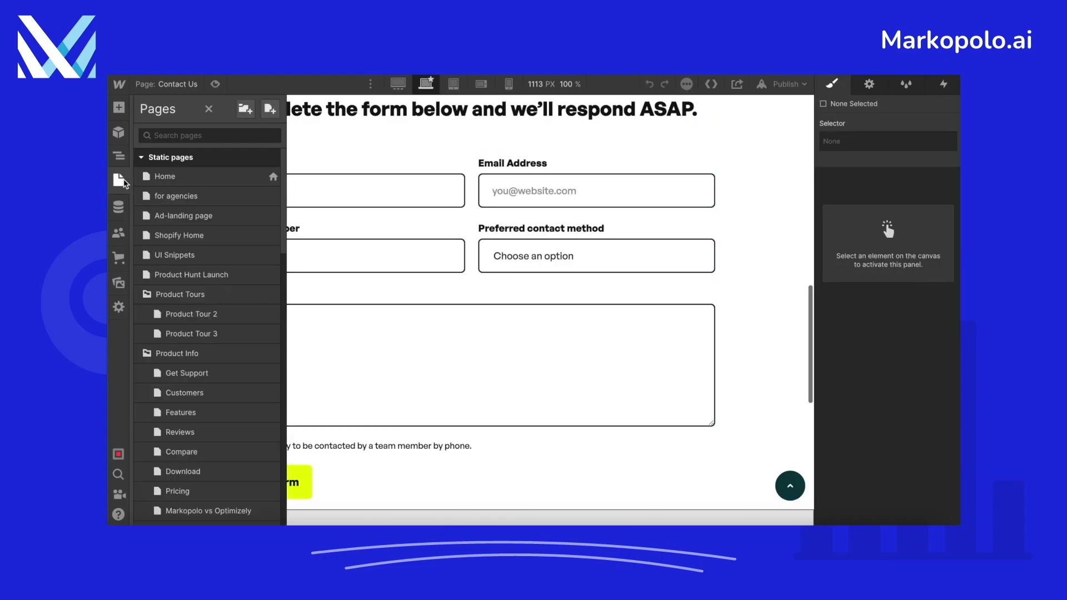
left_click(205, 136)
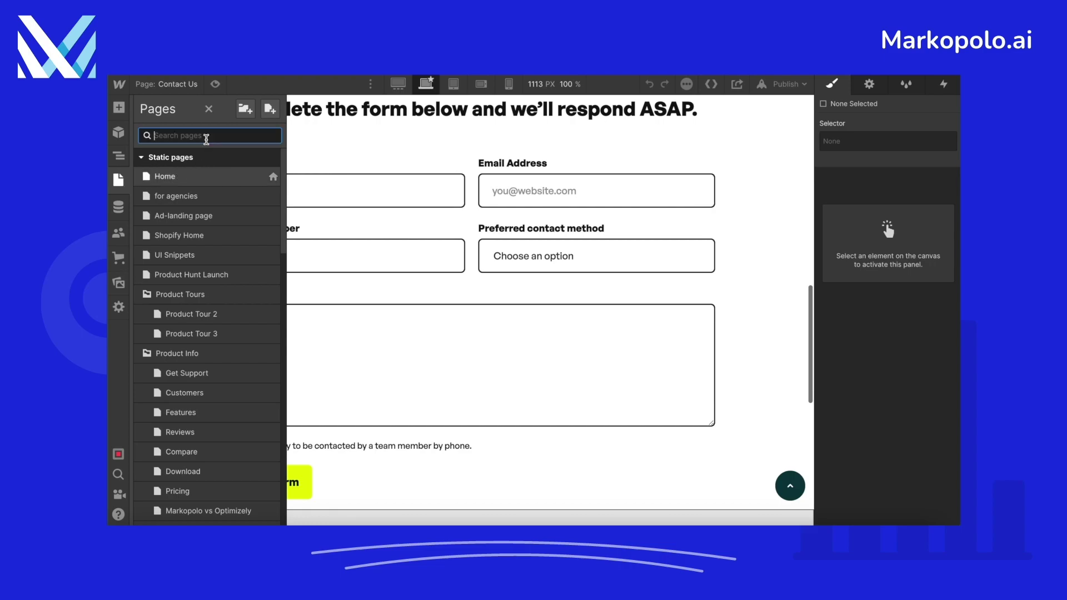
type("con")
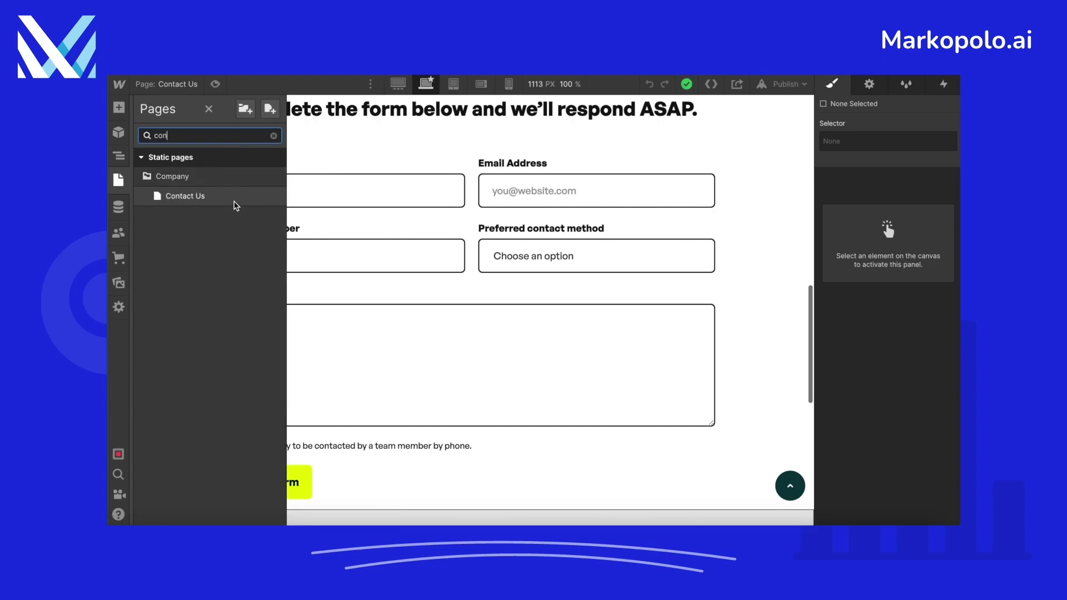
left_click(273, 197)
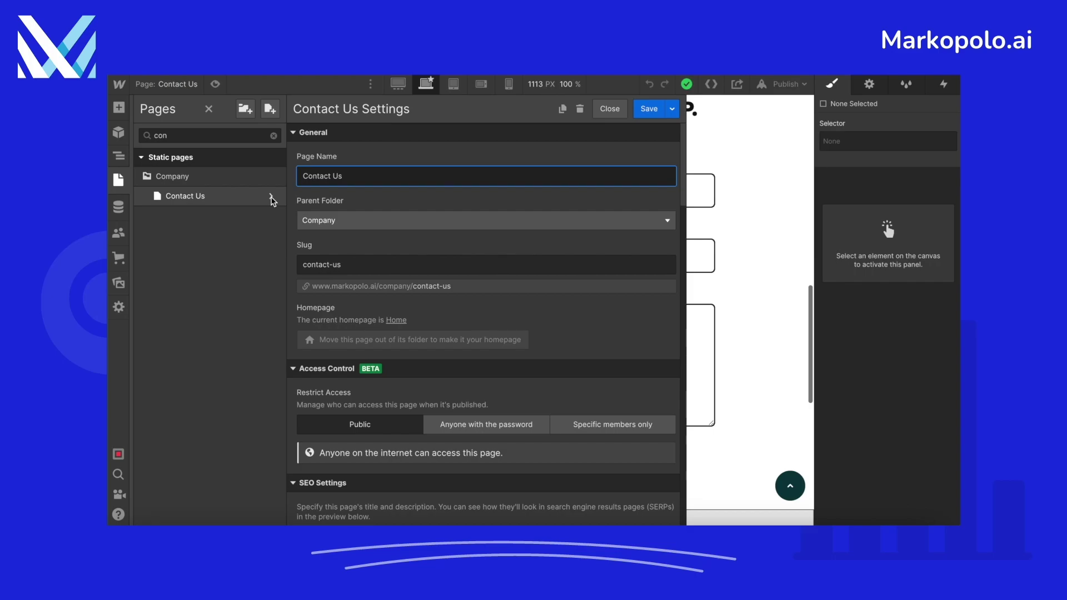
scroll(386, 350, "down", 10)
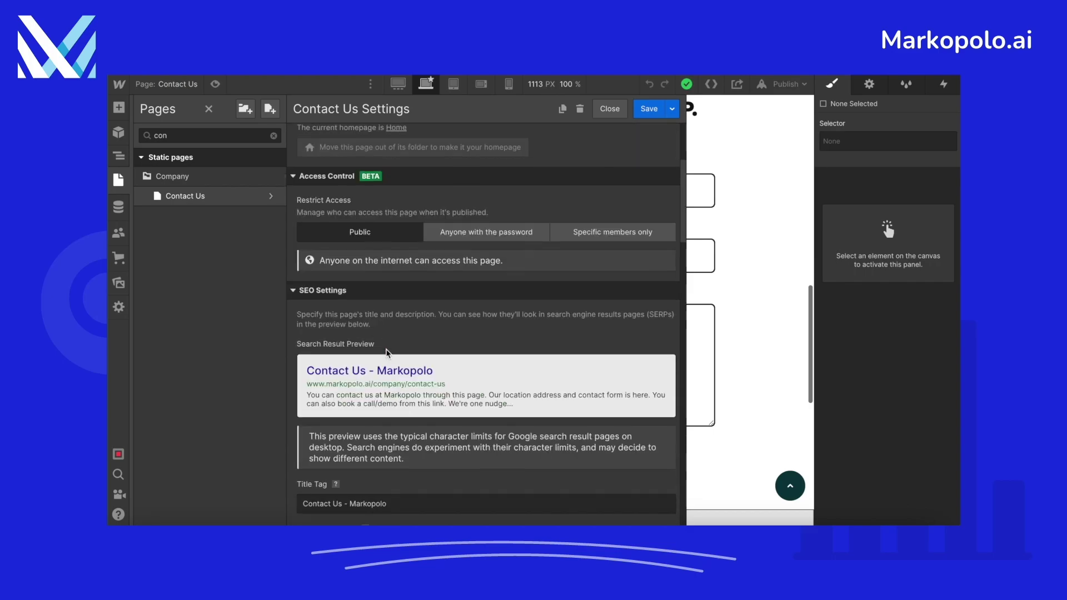
scroll(386, 350, "down", 15)
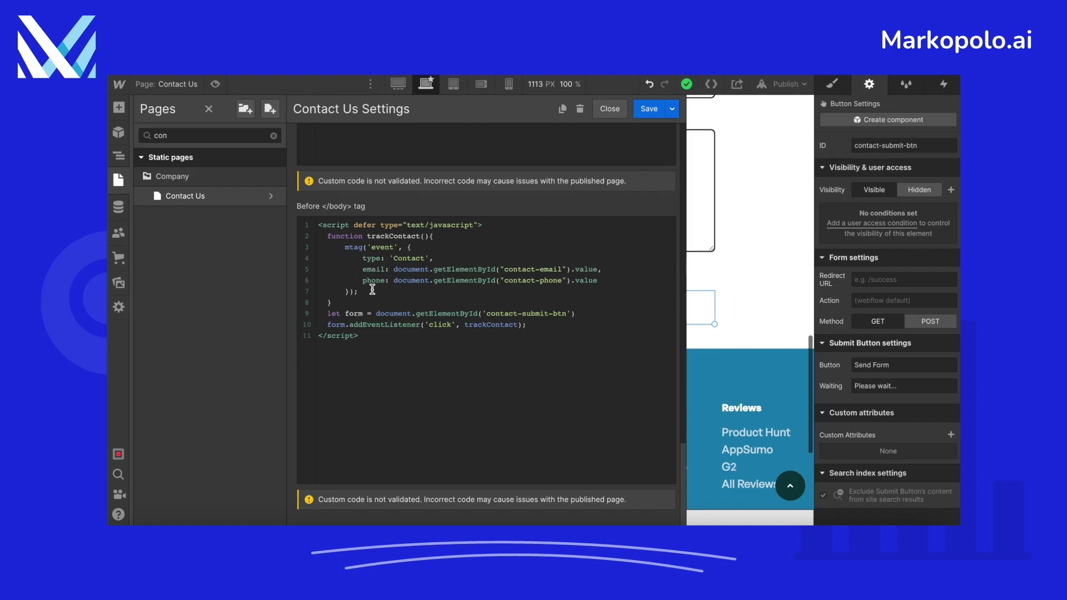
Review the script's trackContact function, Contact event, and contact-email/contact-phone lookups.
double_click(380, 236)
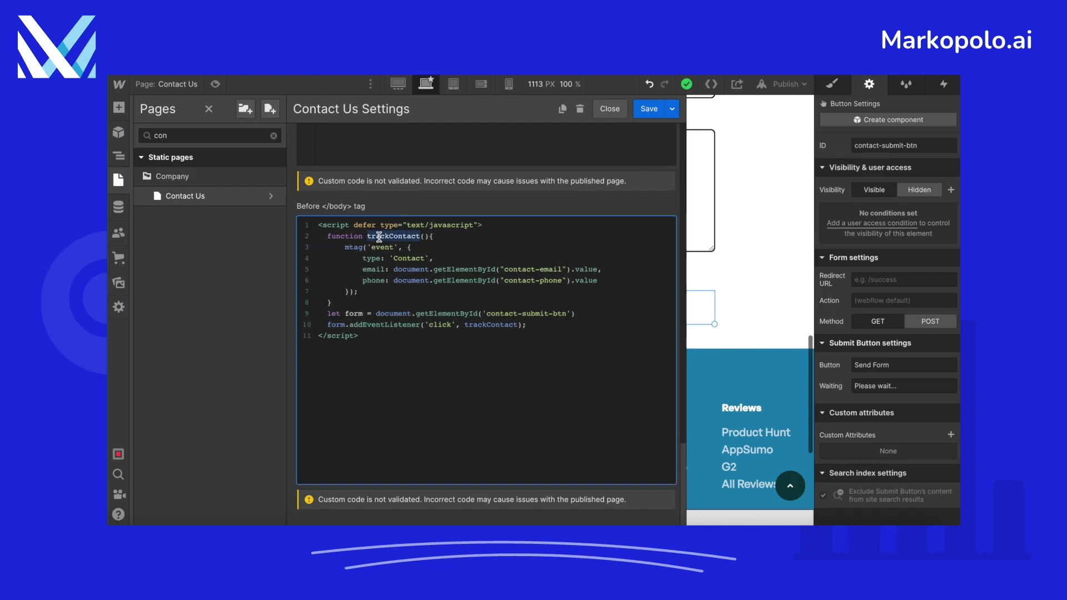
double_click(412, 258)
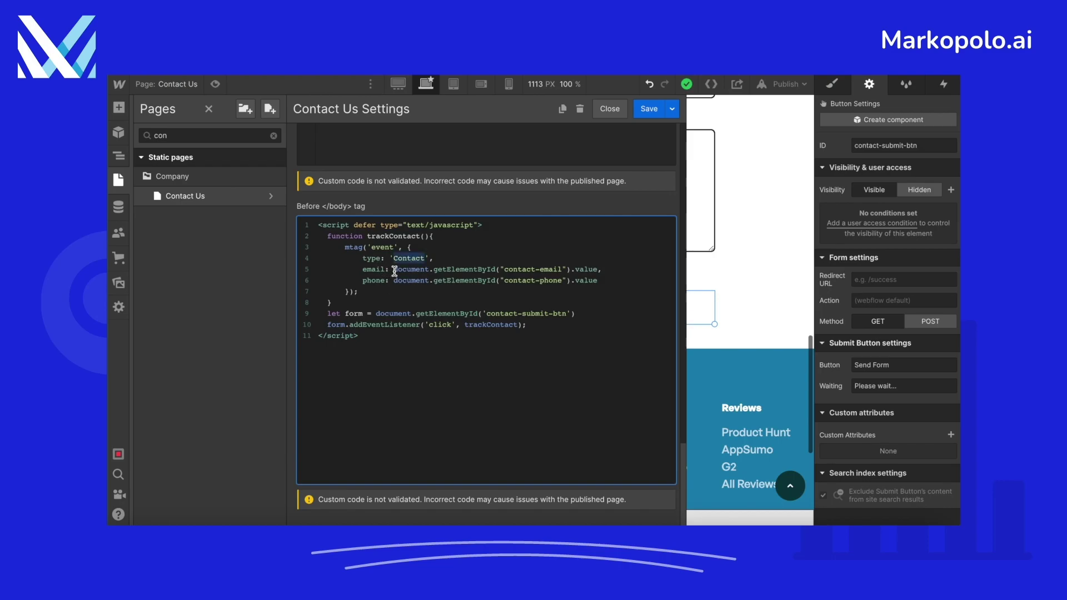
left_click(394, 270)
left_click_drag(414, 271, 673, 271)
left_click(367, 324)
left_click_drag(507, 269, 564, 272)
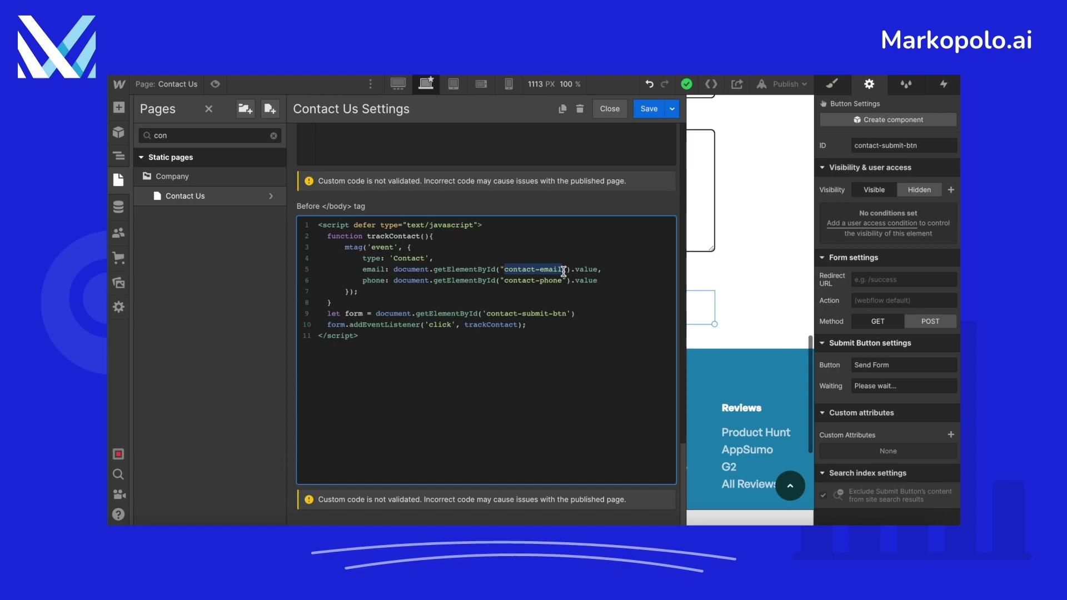
left_click(504, 282)
left_click_drag(504, 282, 563, 283)
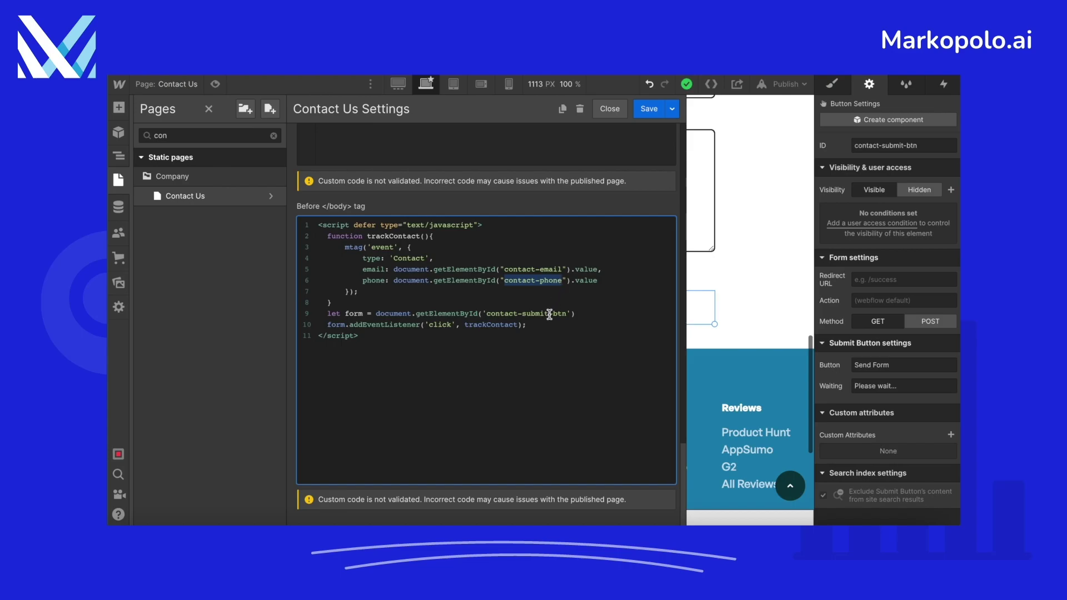
left_click(555, 302)
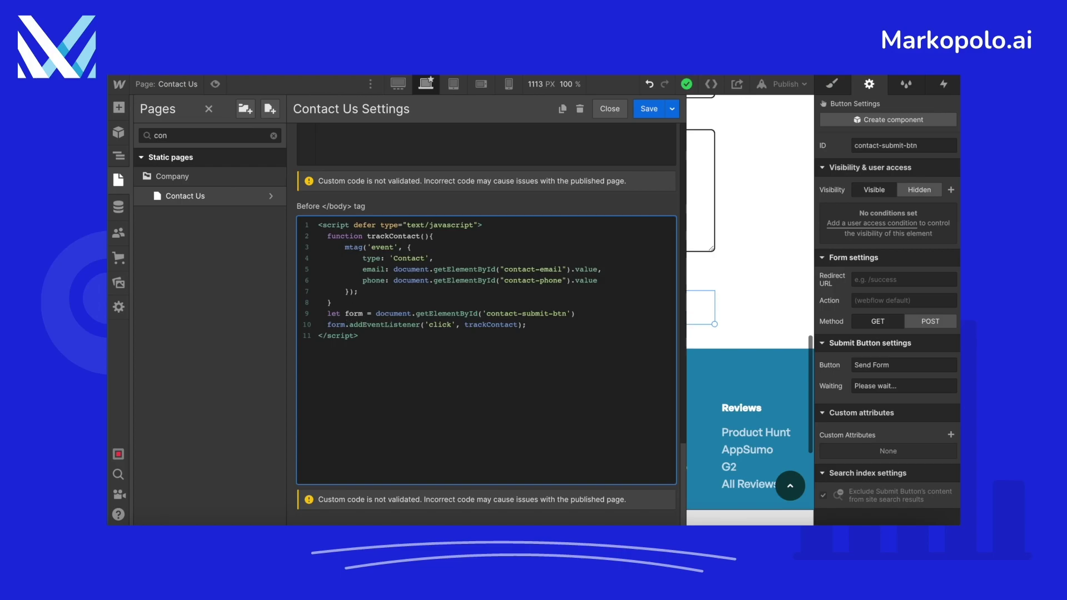
Rename form to formBtn on lines 9 and 10 and save the page code.
type("Btn")
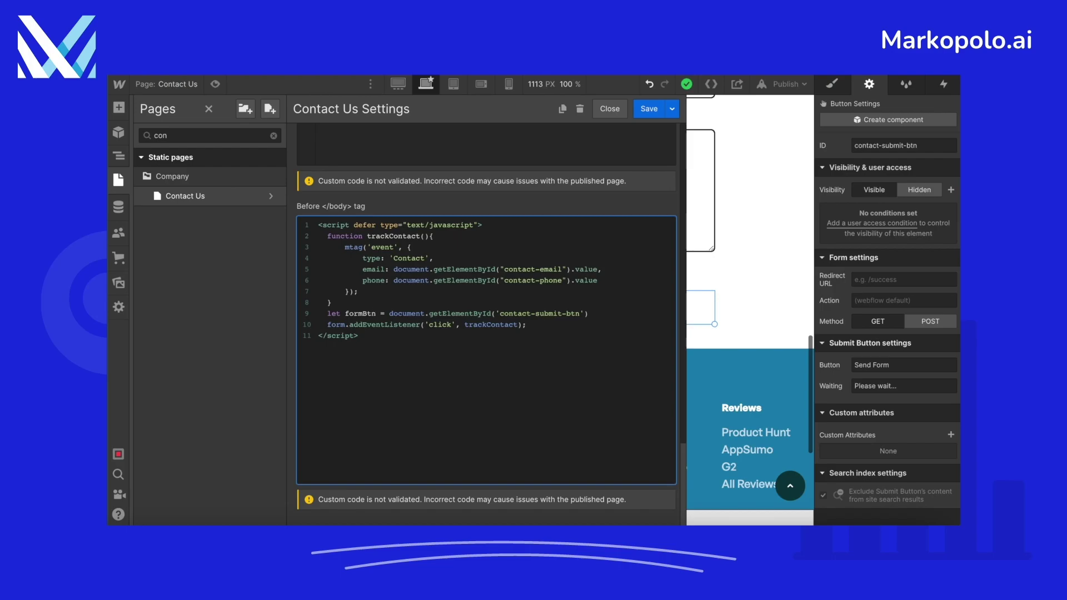
left_click(346, 325)
type("Btn")
left_click(647, 111)
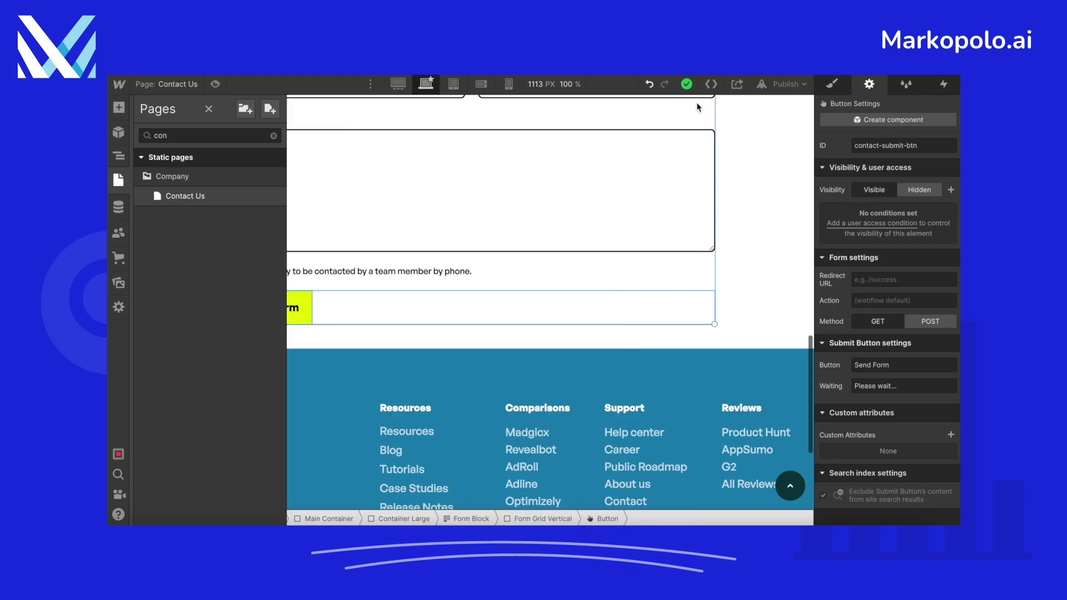
left_click(767, 89)
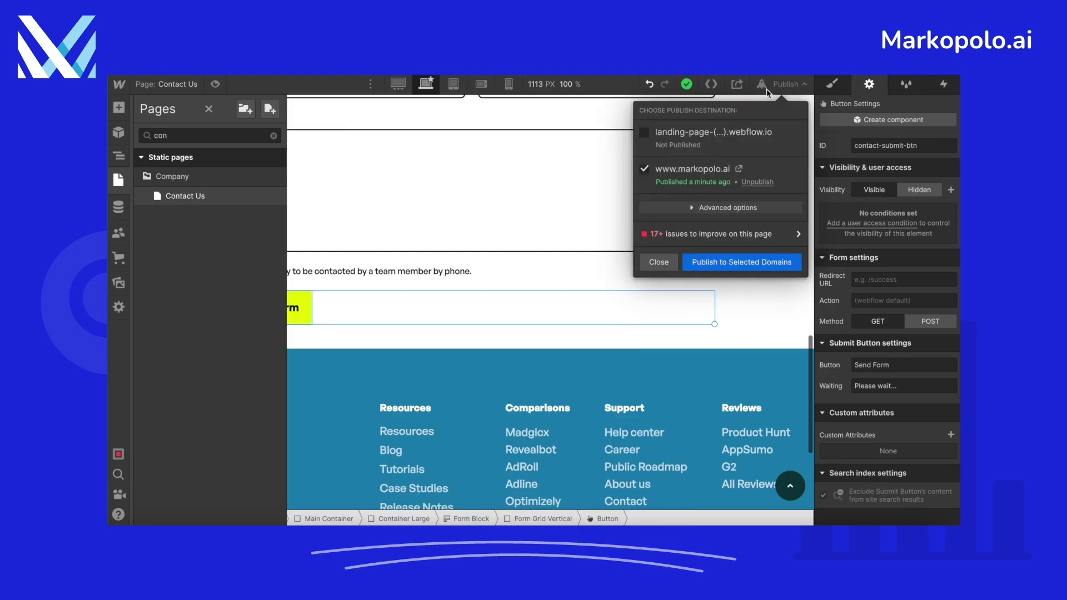
left_click(754, 263)
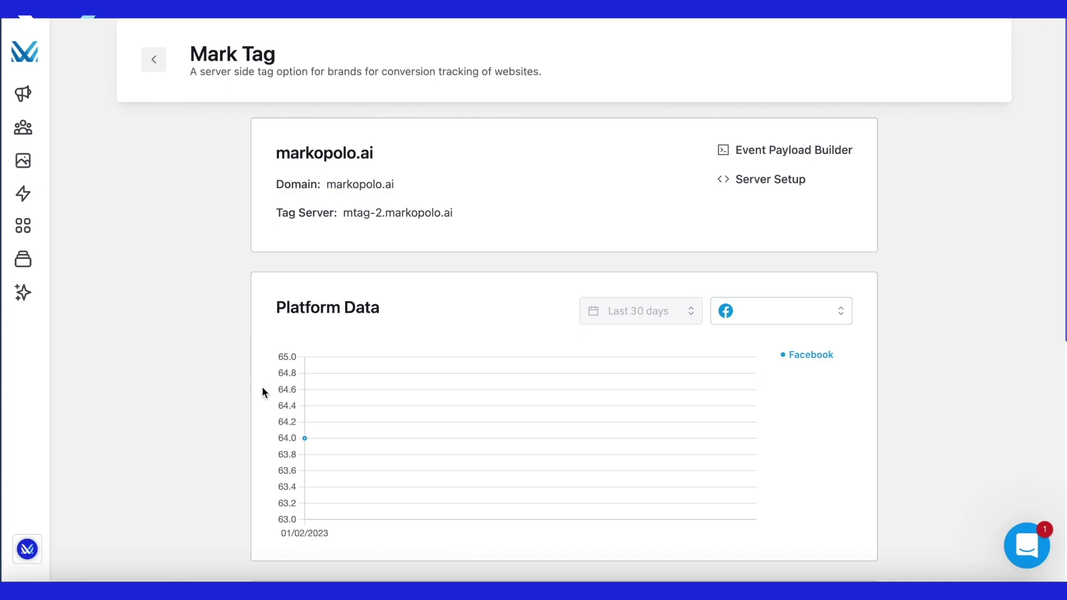
Check the Events table for 4 Contact events, then bring up the Add Provider dialog.
scroll(262, 388, "down", 7)
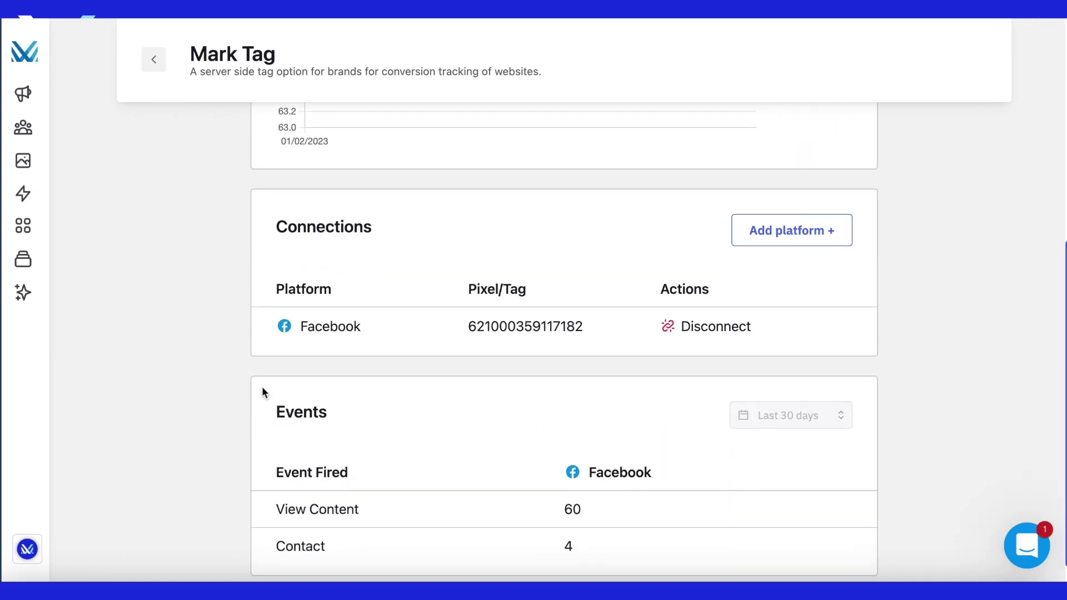
scroll(262, 388, "down", 1)
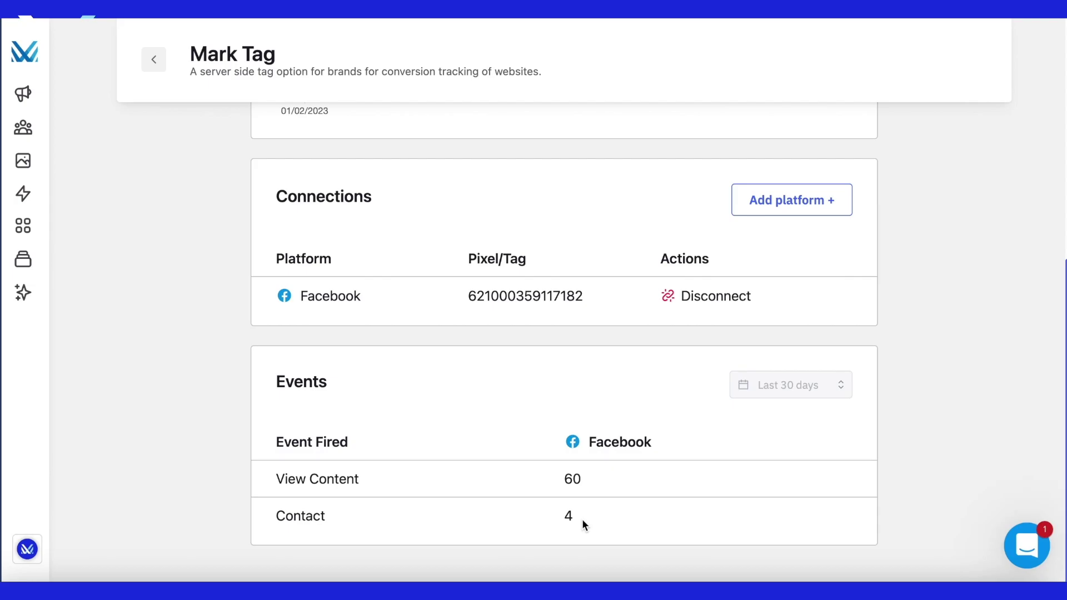
left_click(785, 208)
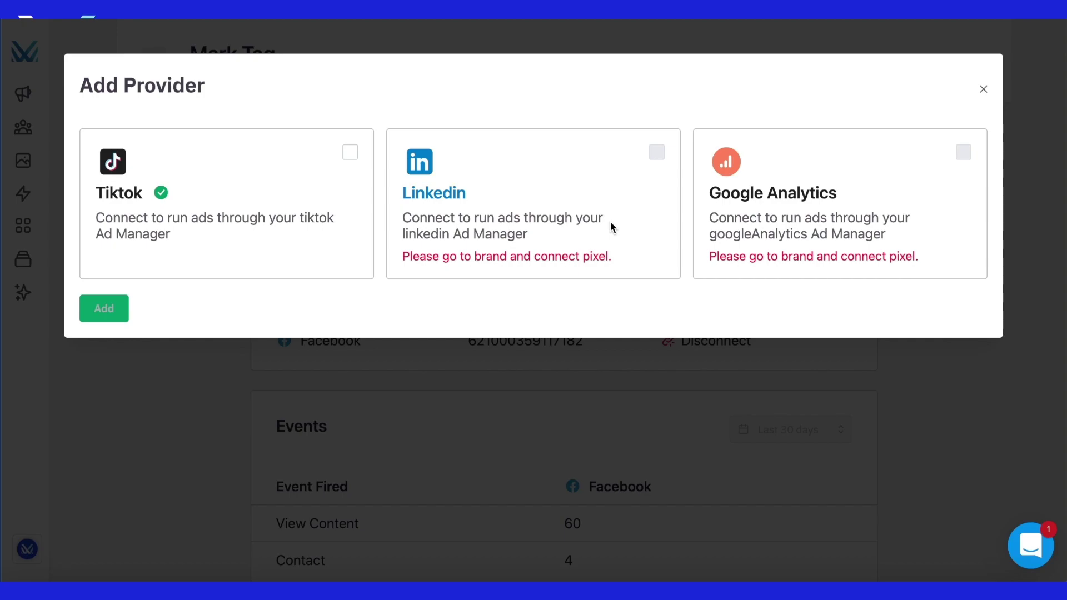
Add TikTok as a provider and confirm it appears beside Facebook under Connections.
left_click(350, 153)
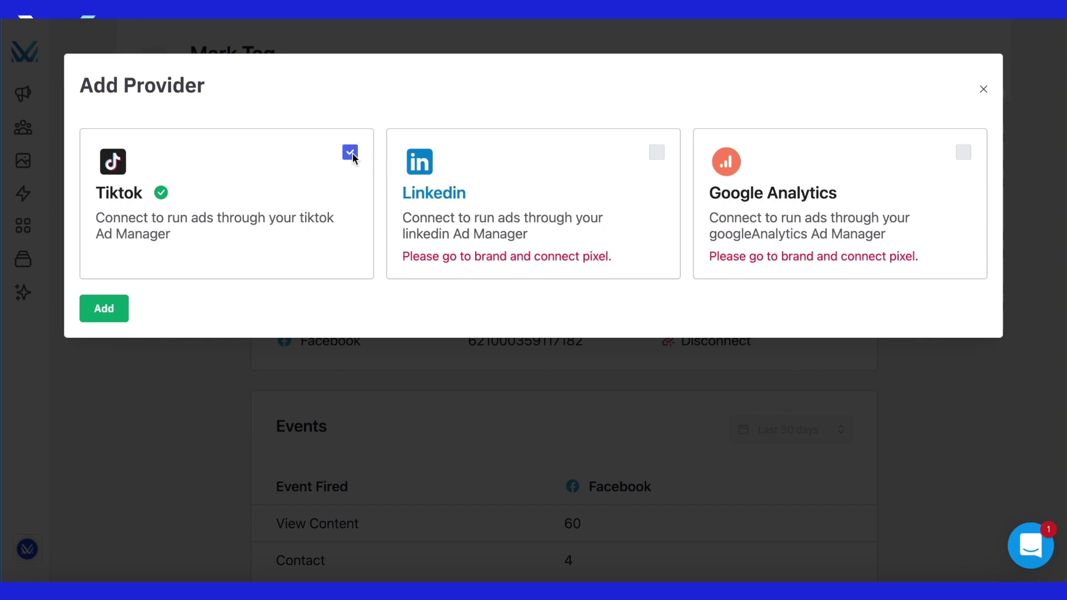
left_click(116, 317)
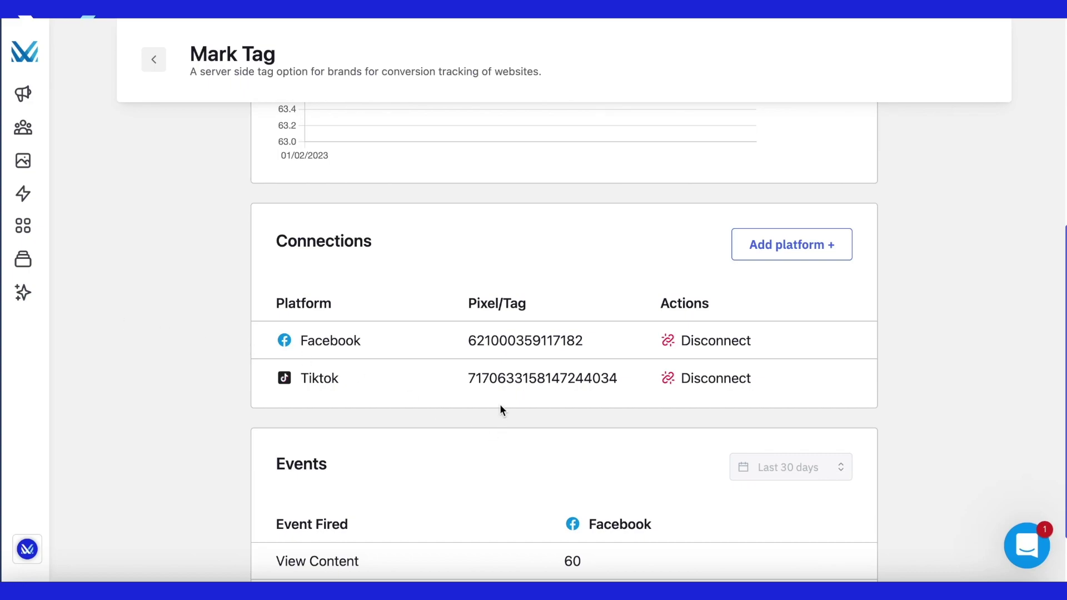
scroll(501, 404, "down", 2)
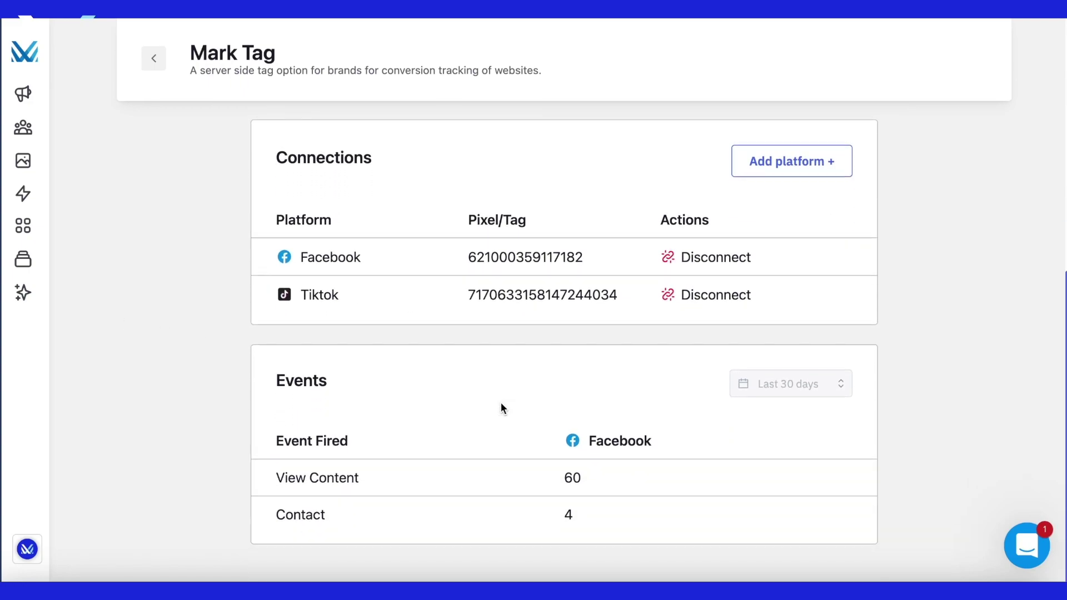